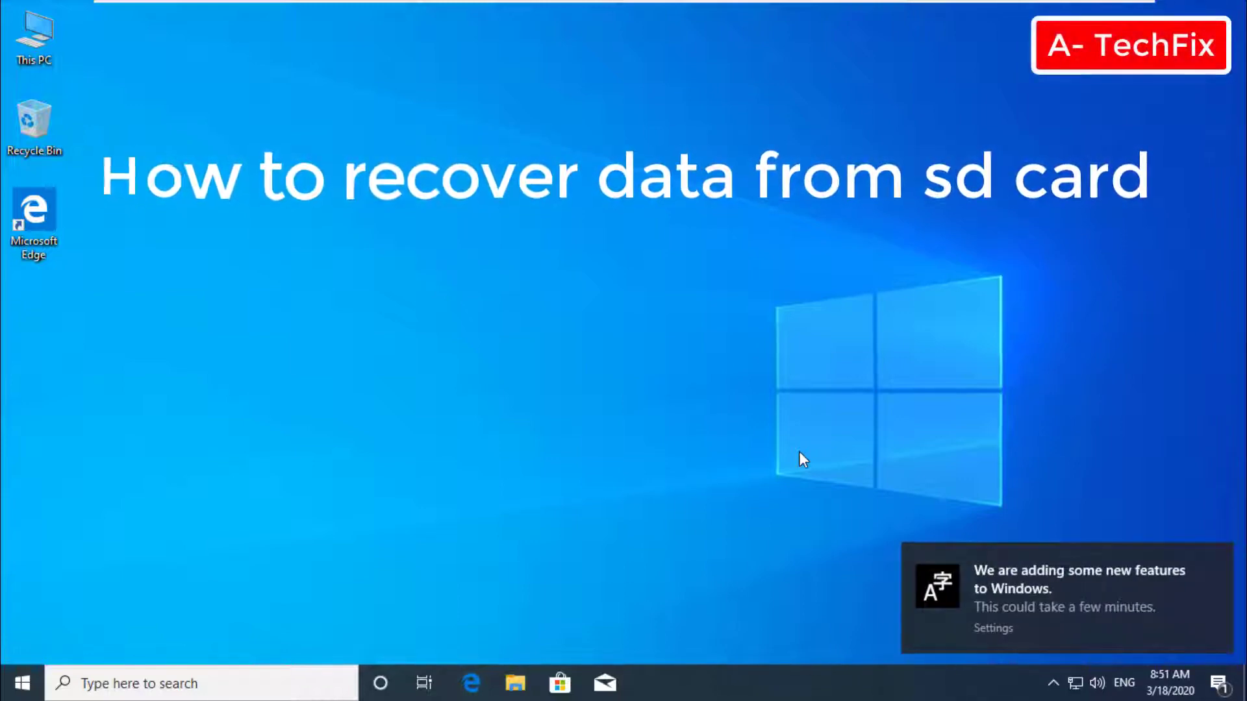
Step: Dismiss the Windows notification, open Microsoft Edge and search the web for "recuva"
click(1219, 556)
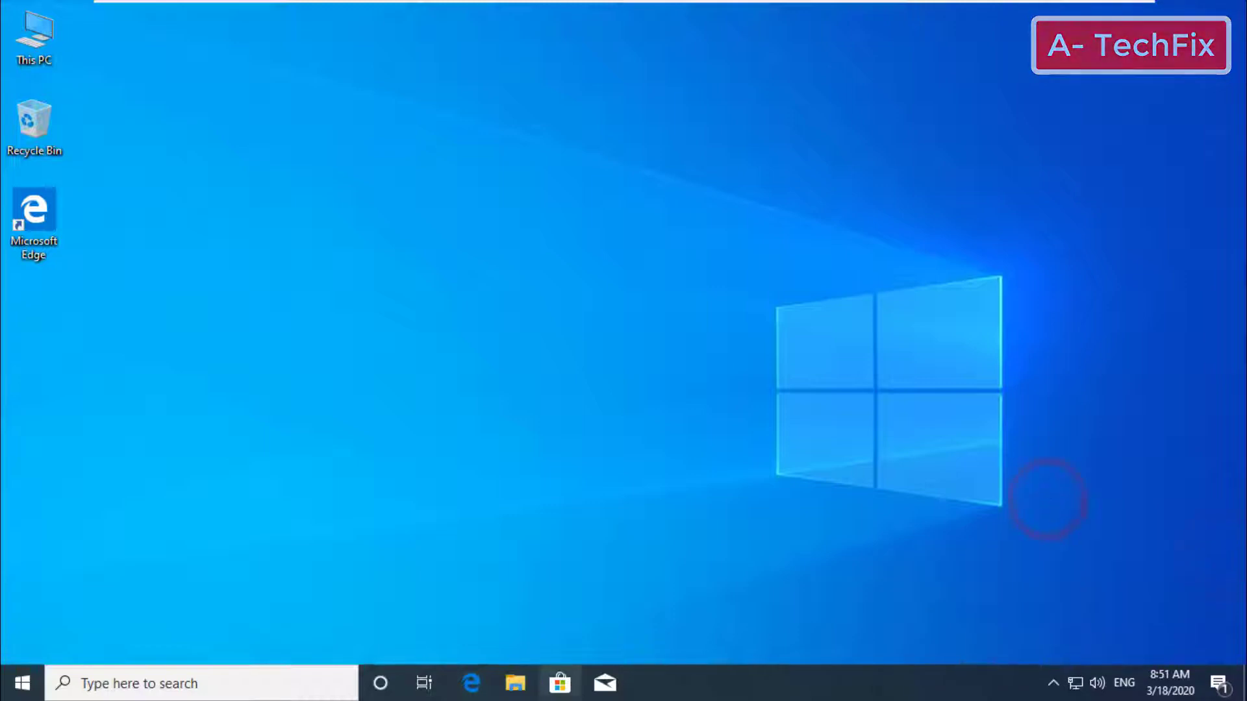
click(481, 685)
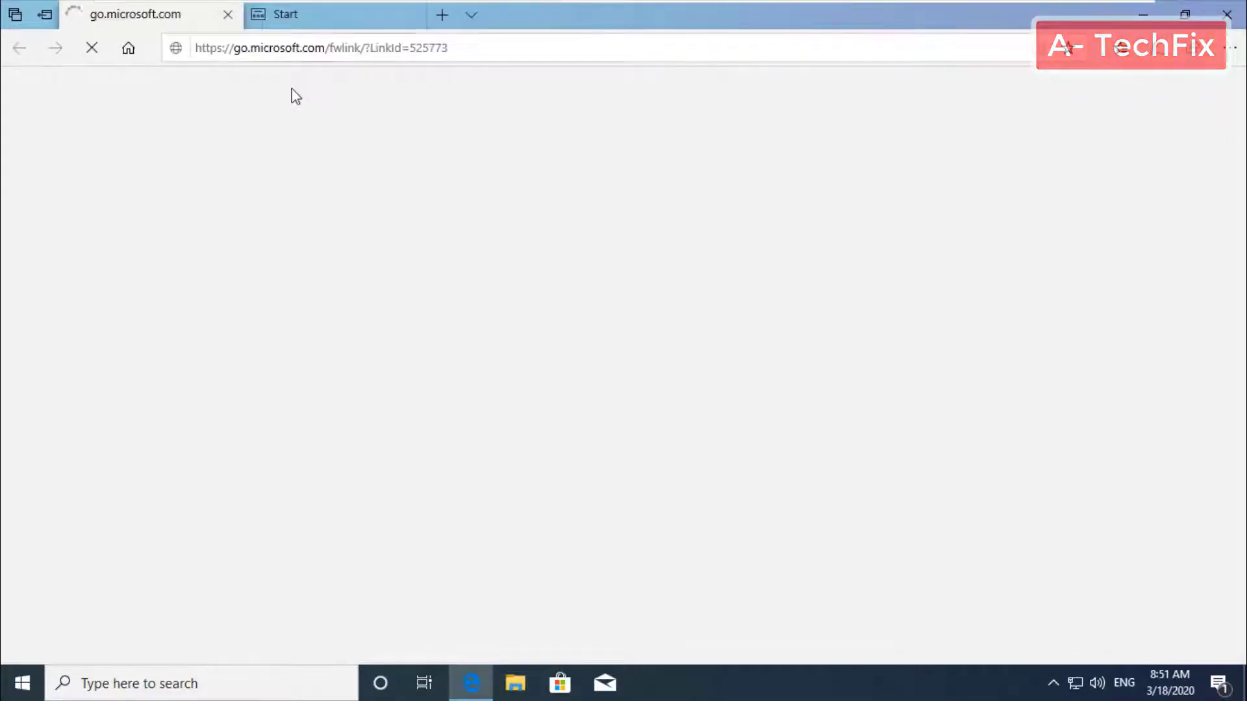
click(504, 47)
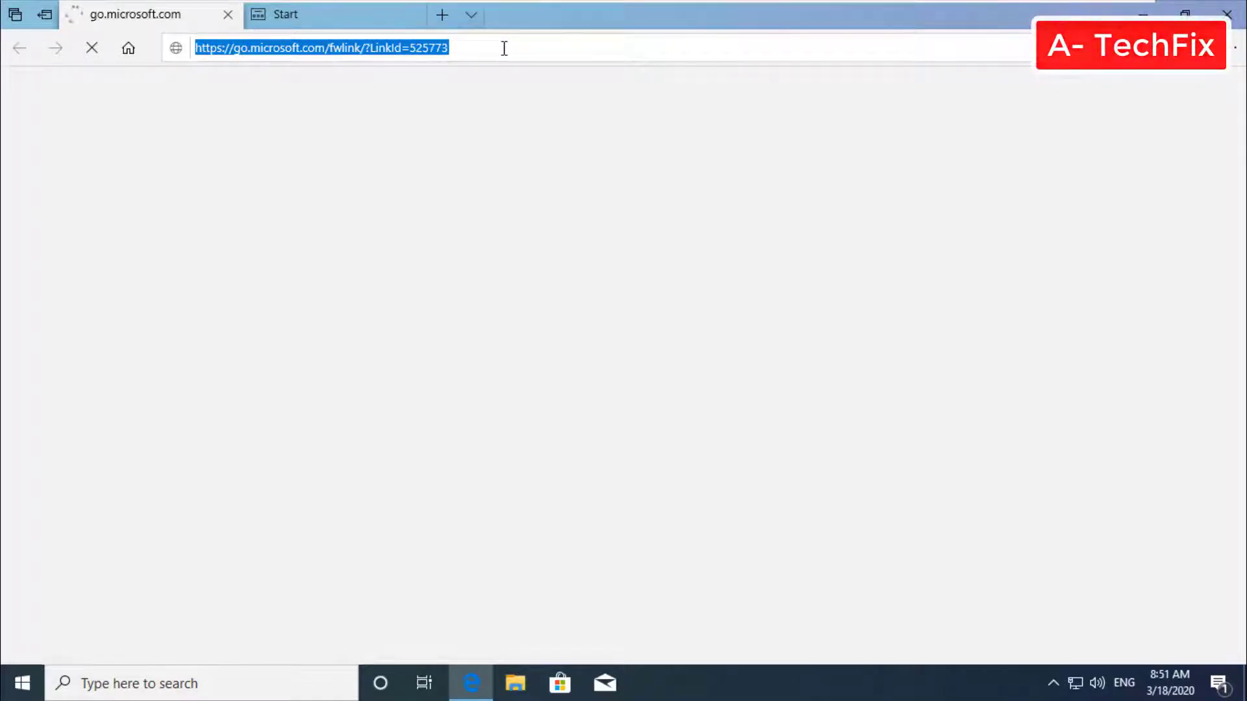
text(recuv)
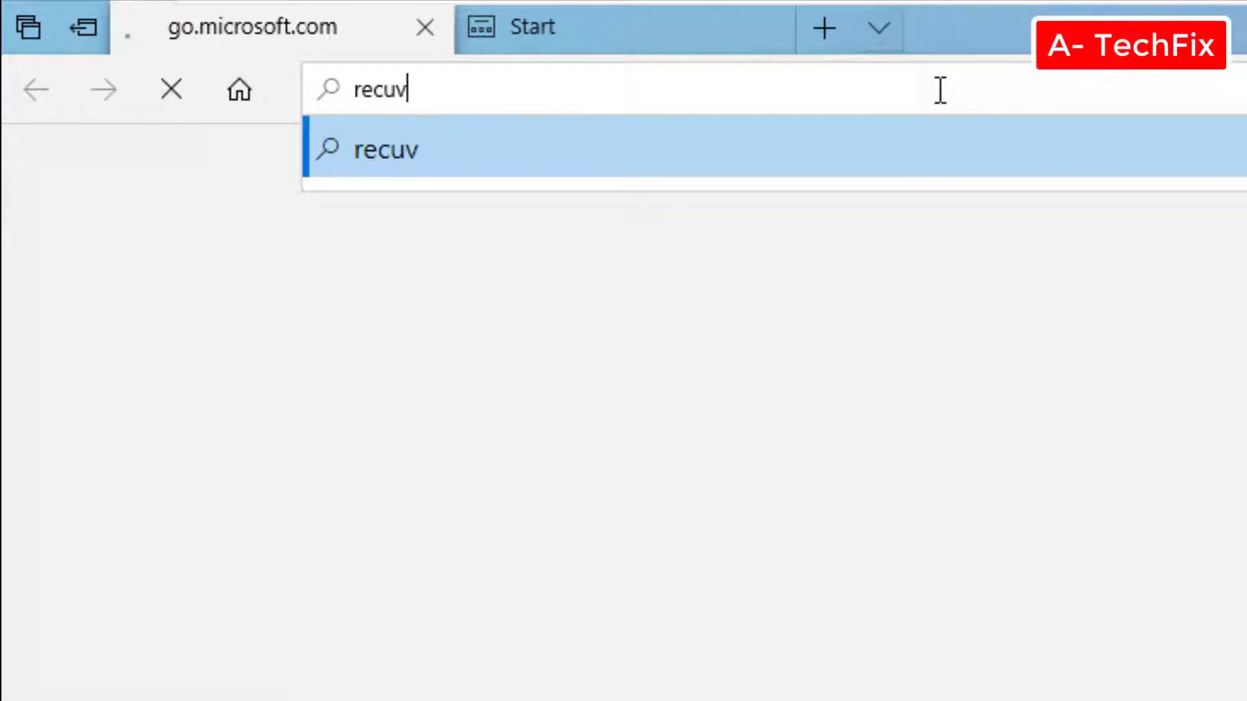
text(a)
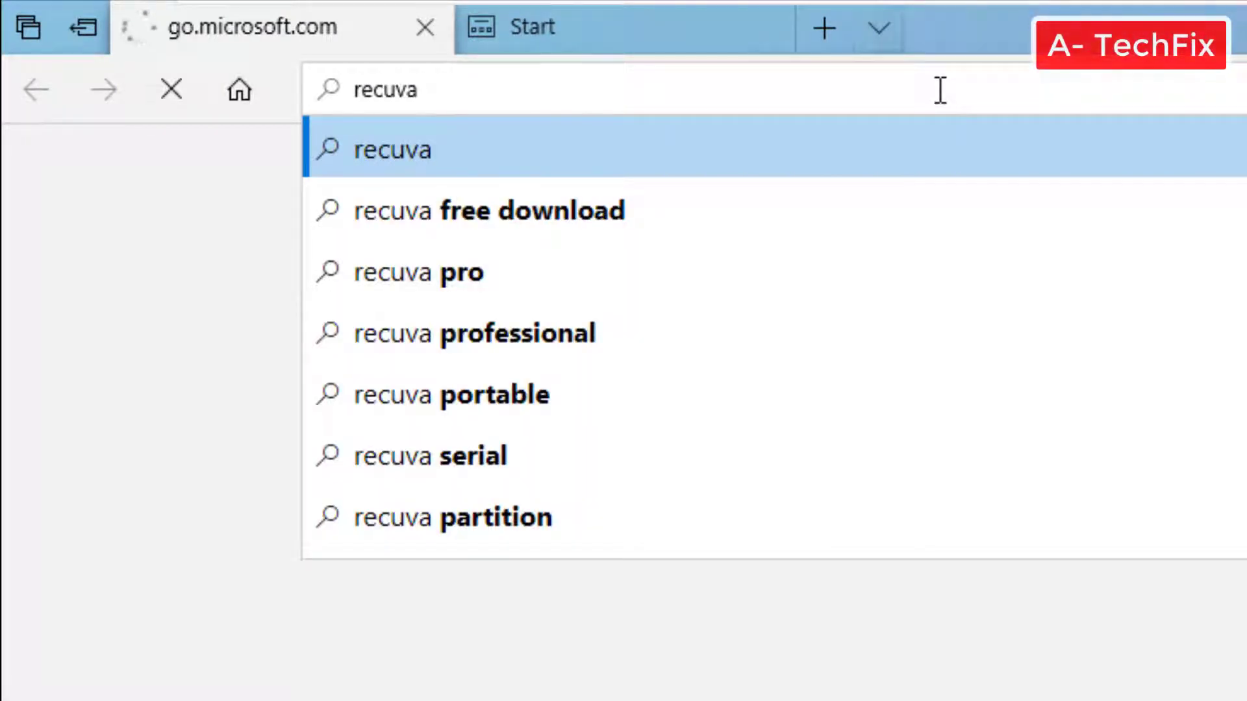
key(Return)
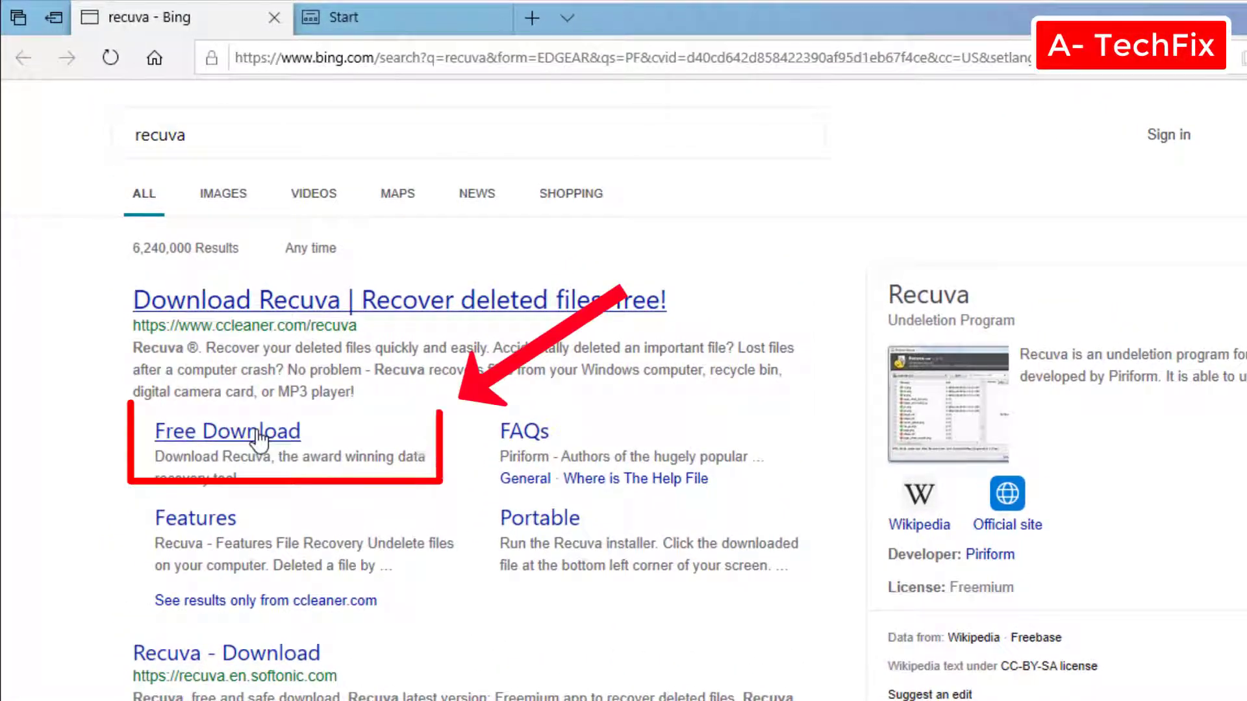
Step: Open Recuva's Free Download page on ccleaner.com and request the free version
click(260, 432)
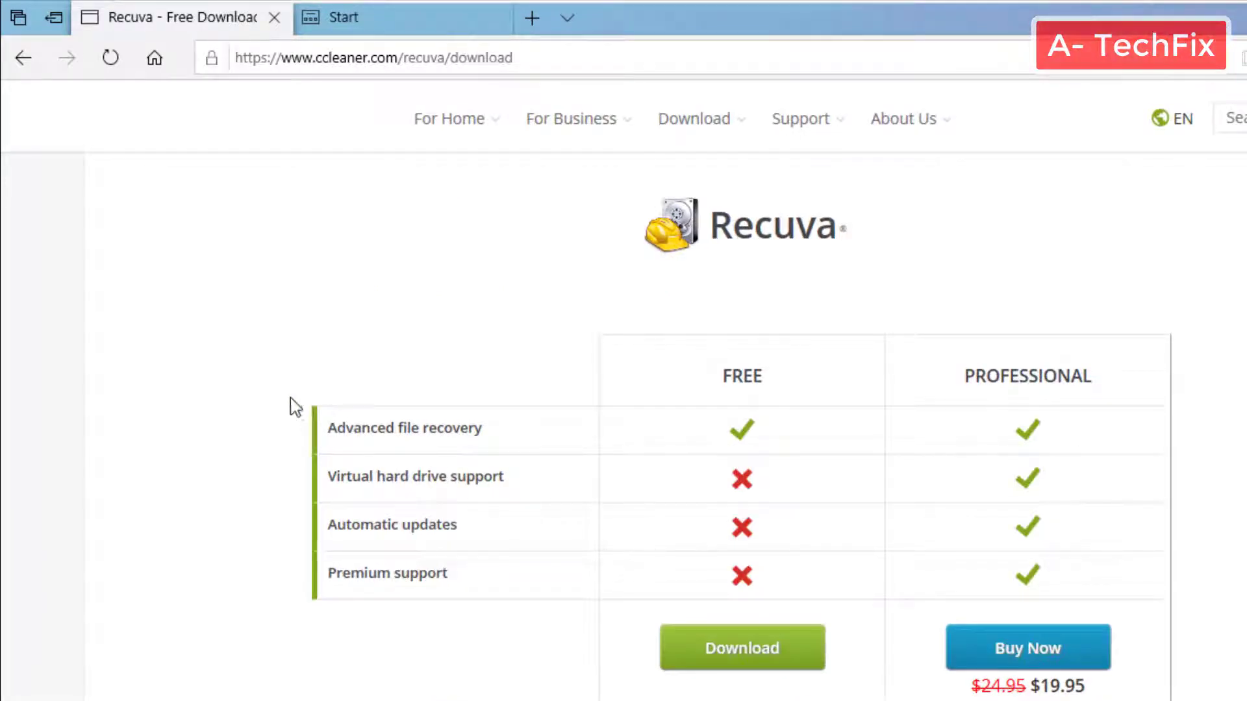
scroll(455, 462, down, 5)
scroll(481, 490, up, 5)
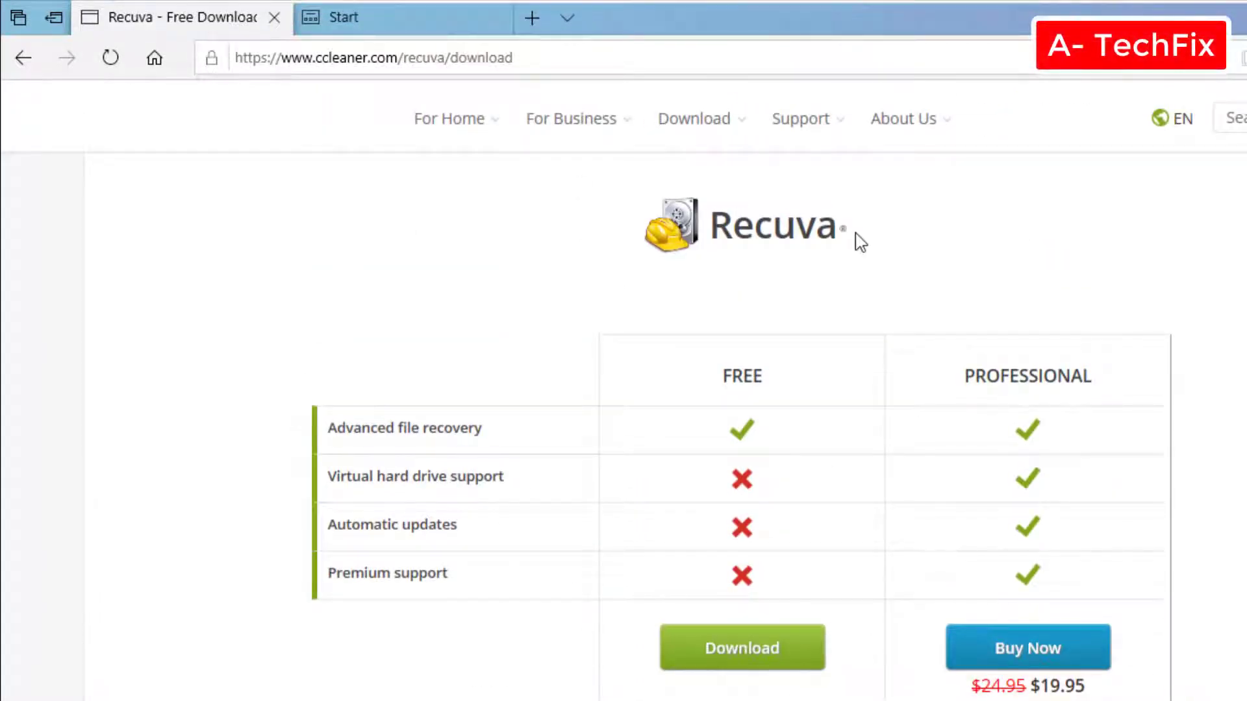
scroll(715, 506, down, 2)
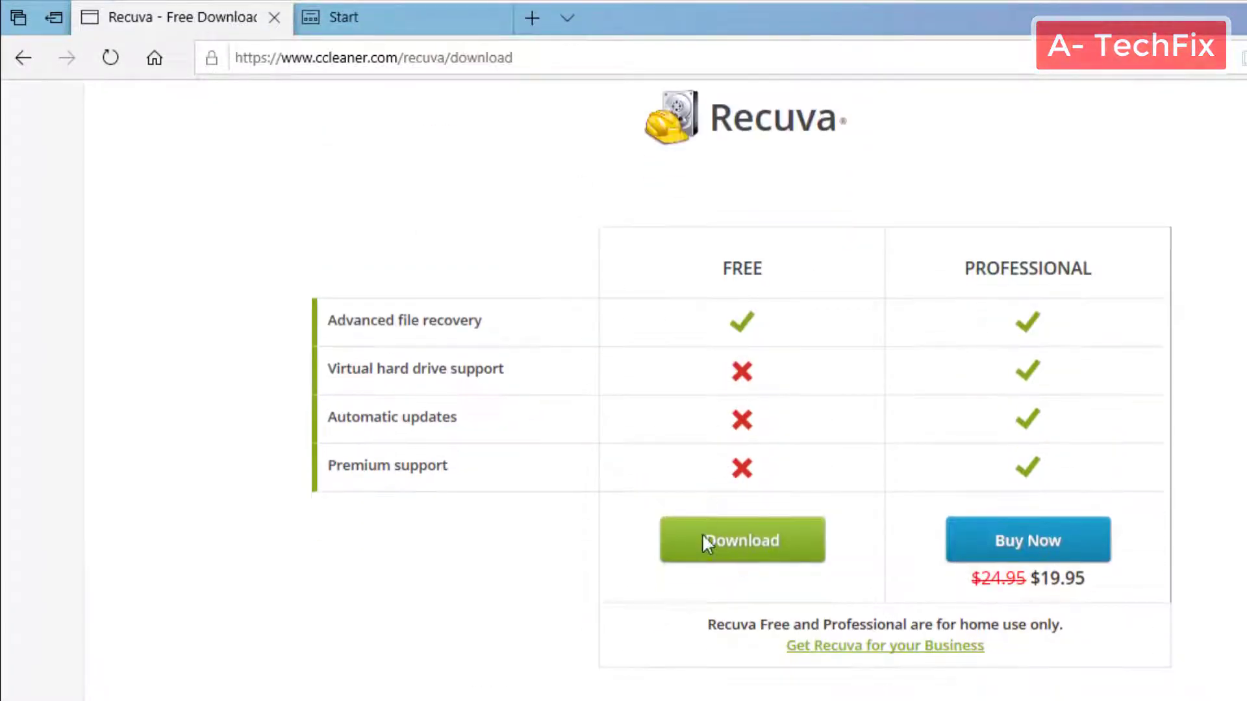
click(752, 543)
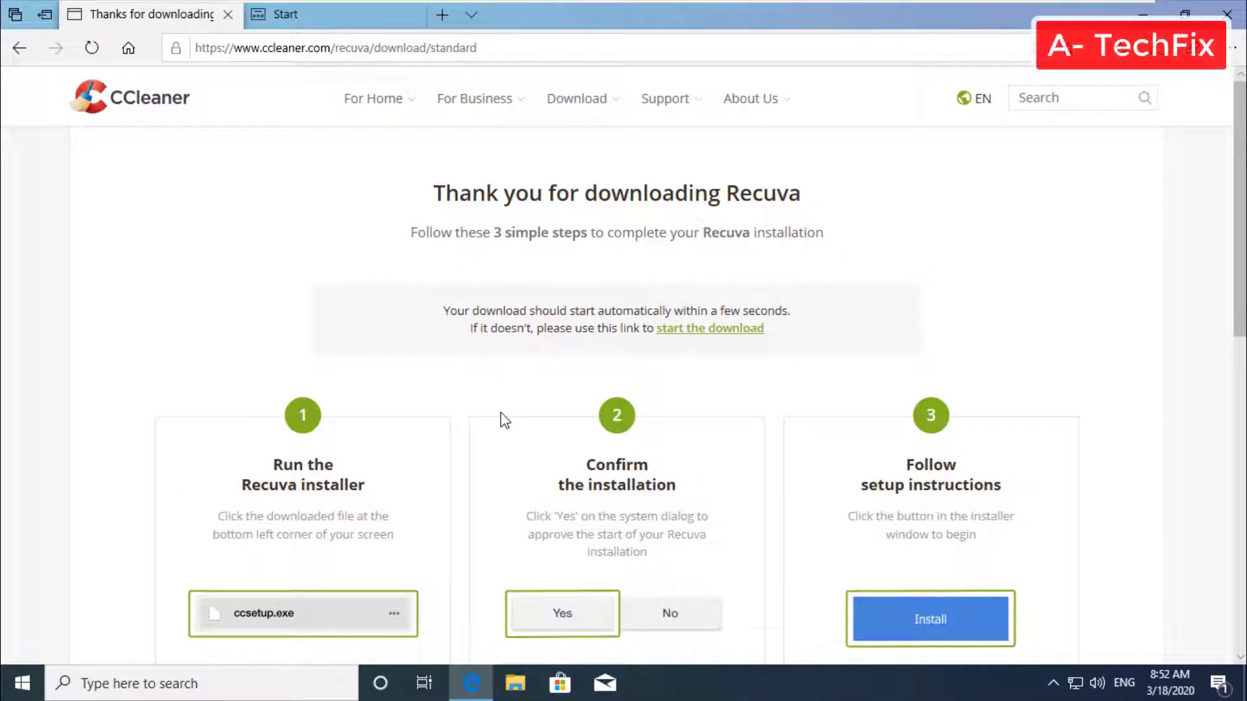
Step: Start the Recuva download manually from the thank-you page and choose to run rcsetup153.exe
scroll(504, 421, down, 10)
scroll(500, 421, up, 4)
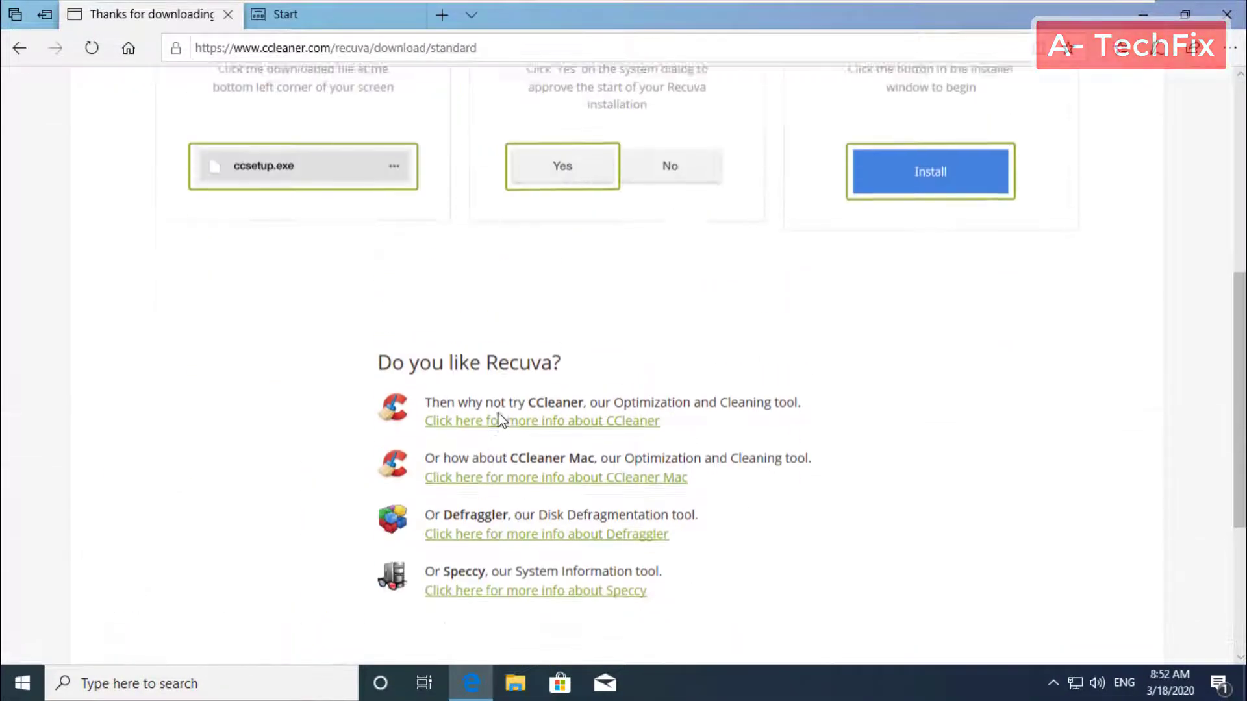
scroll(500, 420, up, 6)
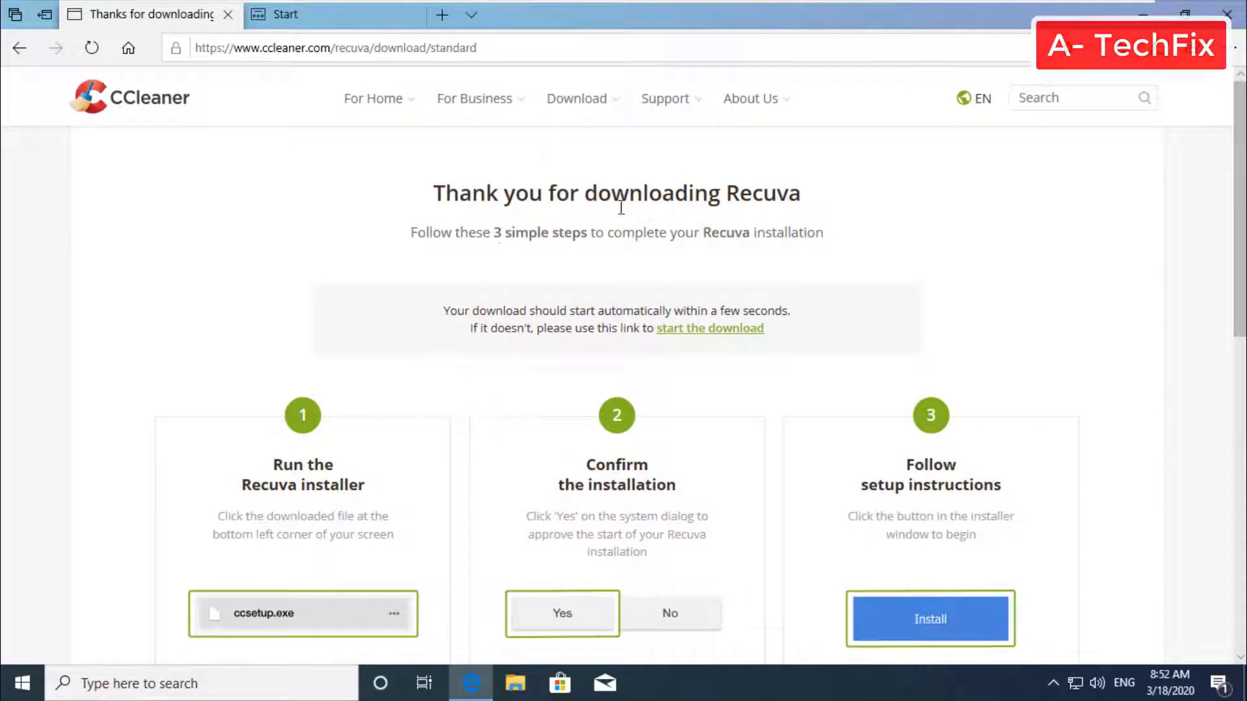
scroll(454, 527, down, 1)
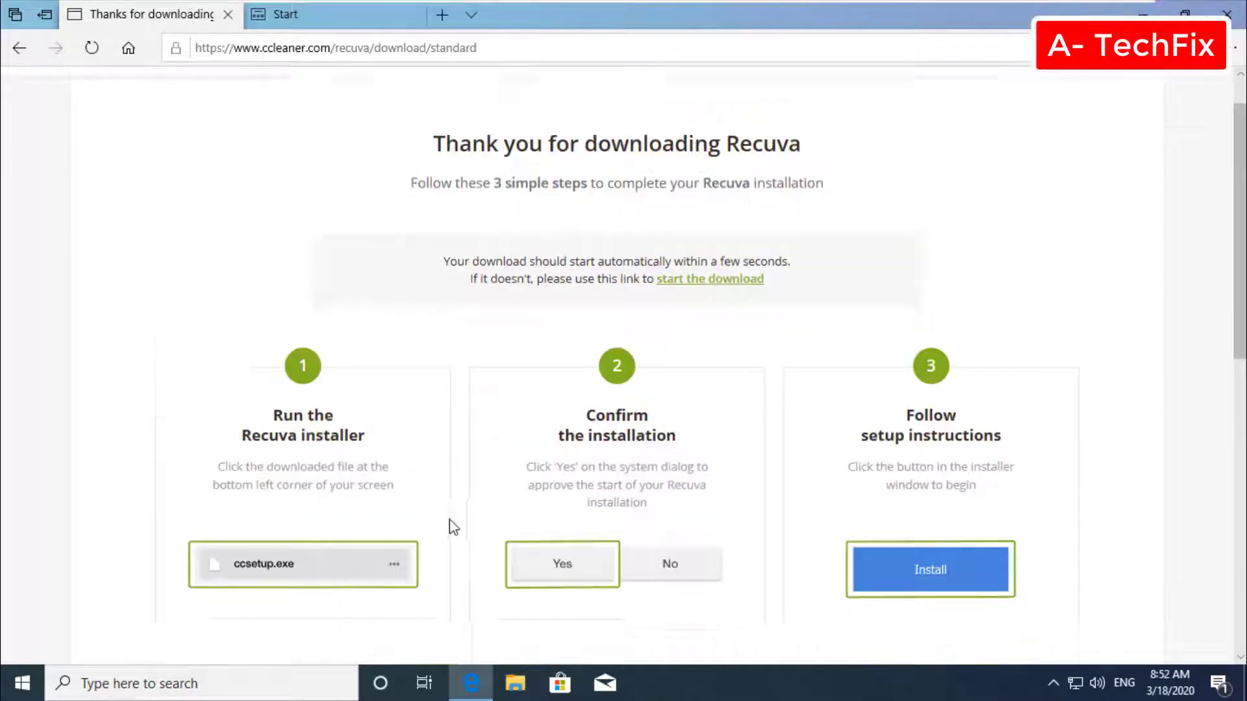
scroll(453, 527, down, 2)
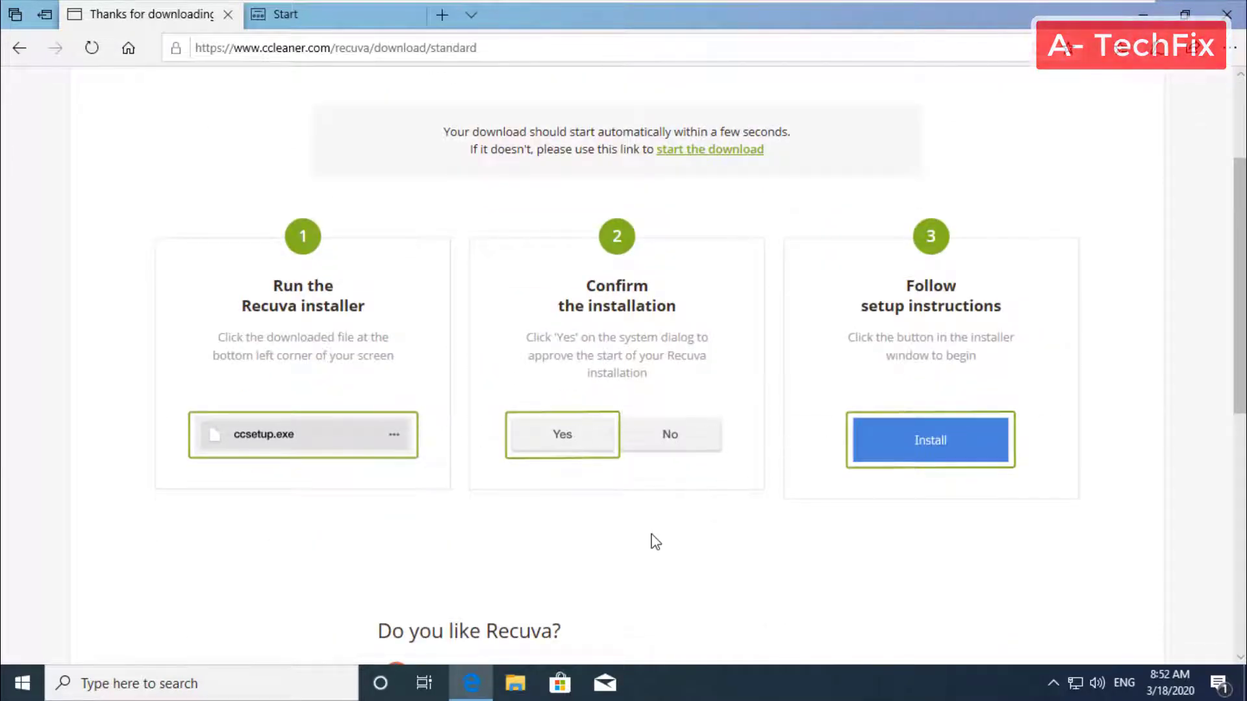
scroll(654, 541, down, 8)
scroll(655, 542, up, 11)
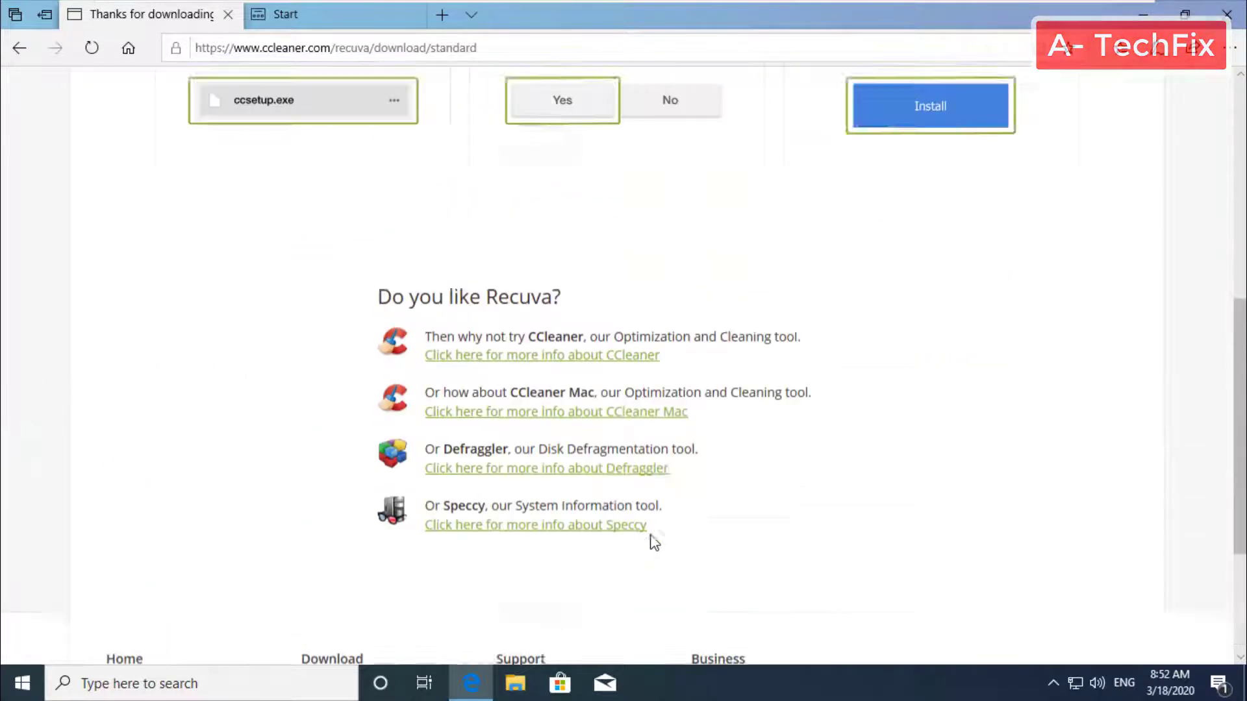
click(922, 232)
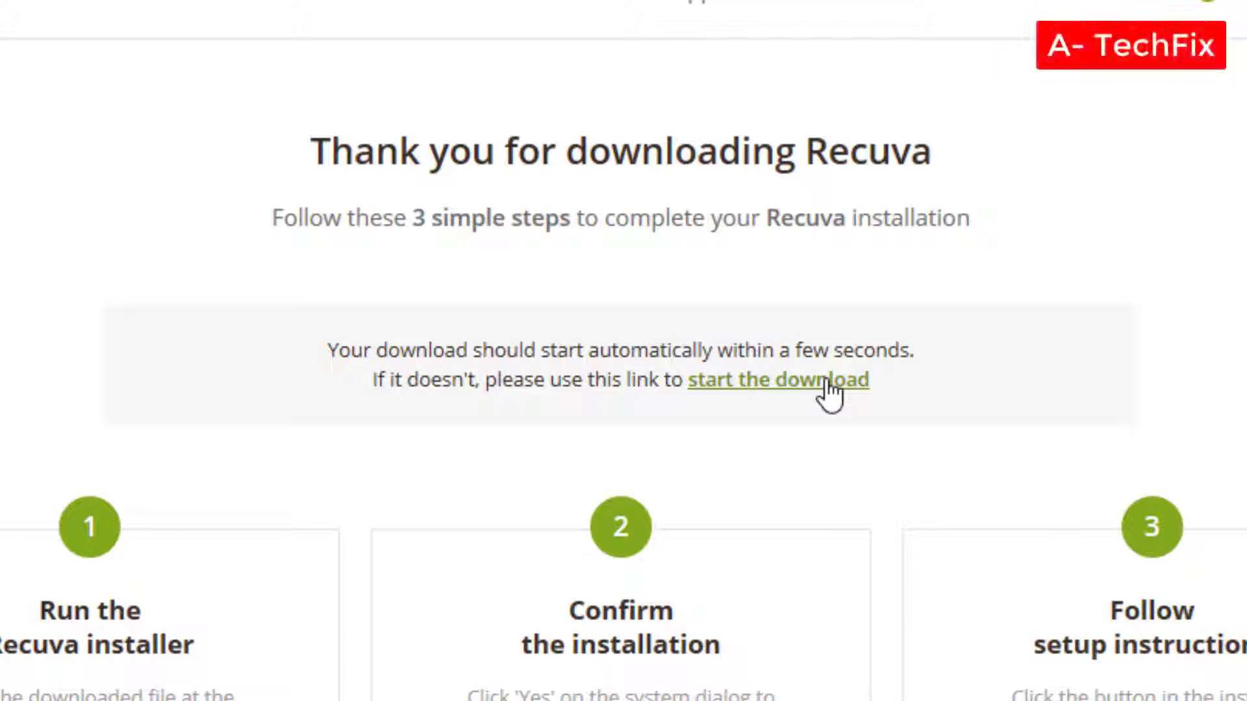
click(825, 383)
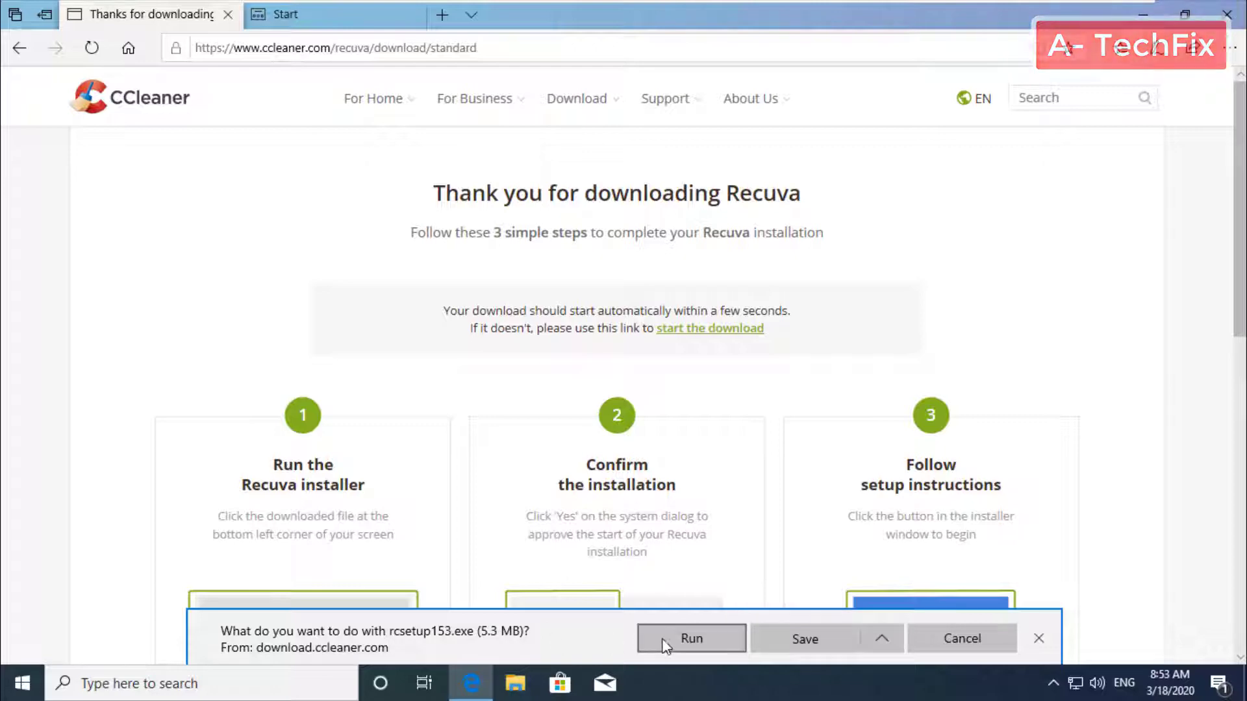
click(723, 640)
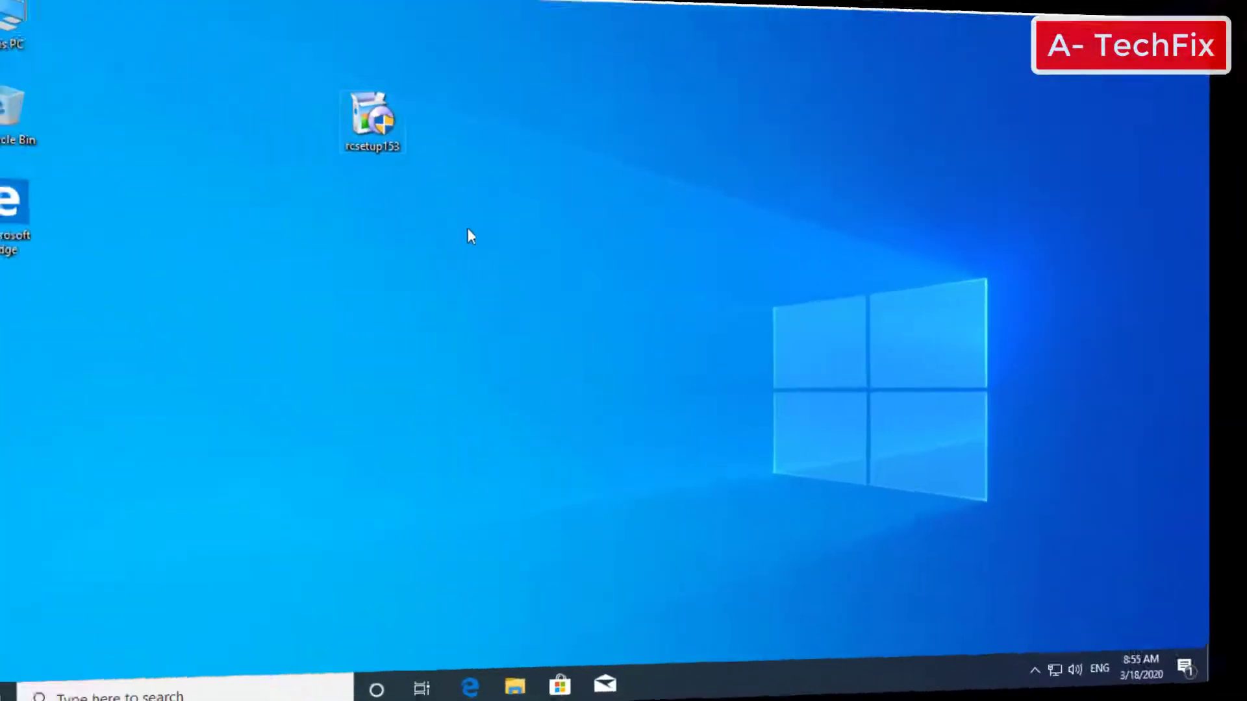
Step: Move the rcsetup153 installer icon closer to the middle of the desktop and dismiss the download notification
drag(382, 129, 488, 253)
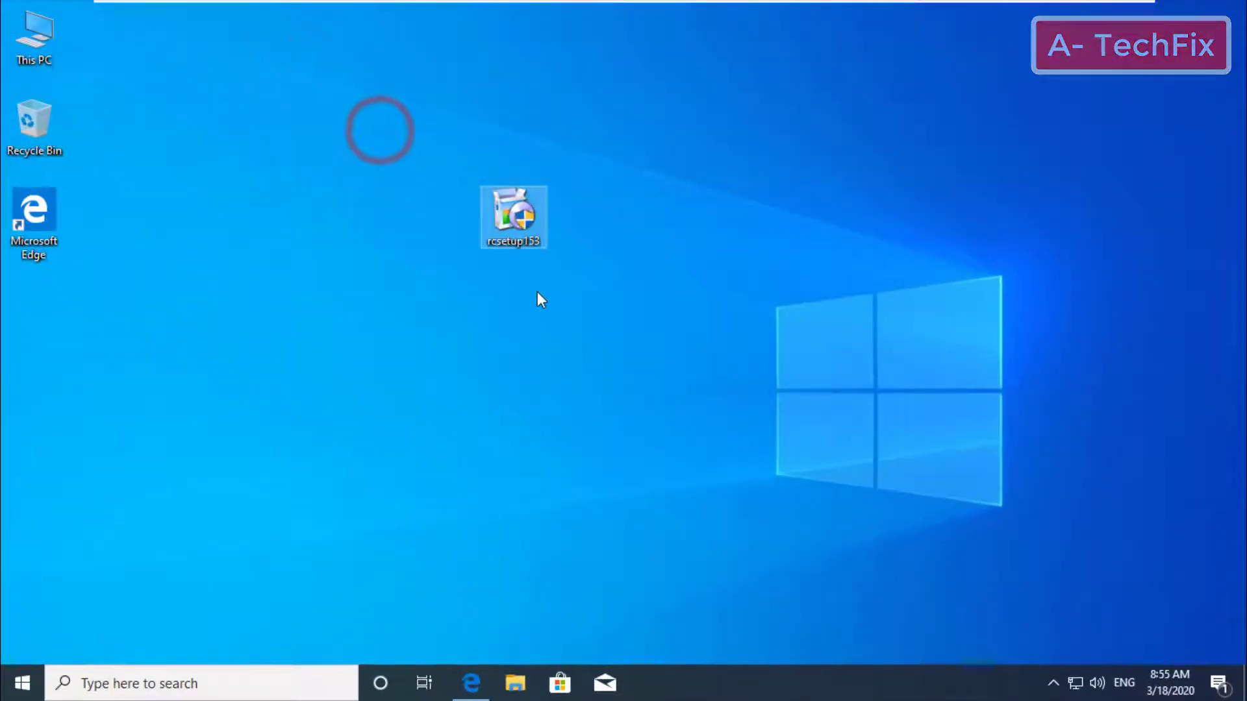
click(579, 318)
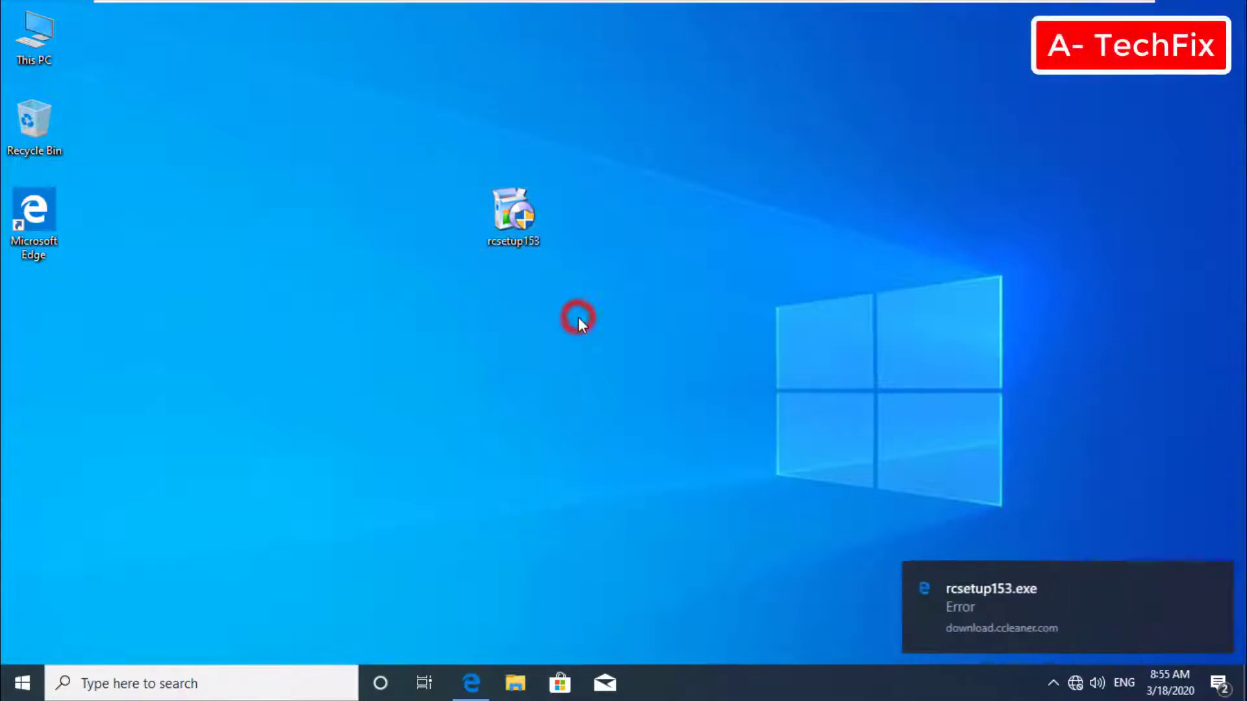
click(1219, 580)
click(1113, 545)
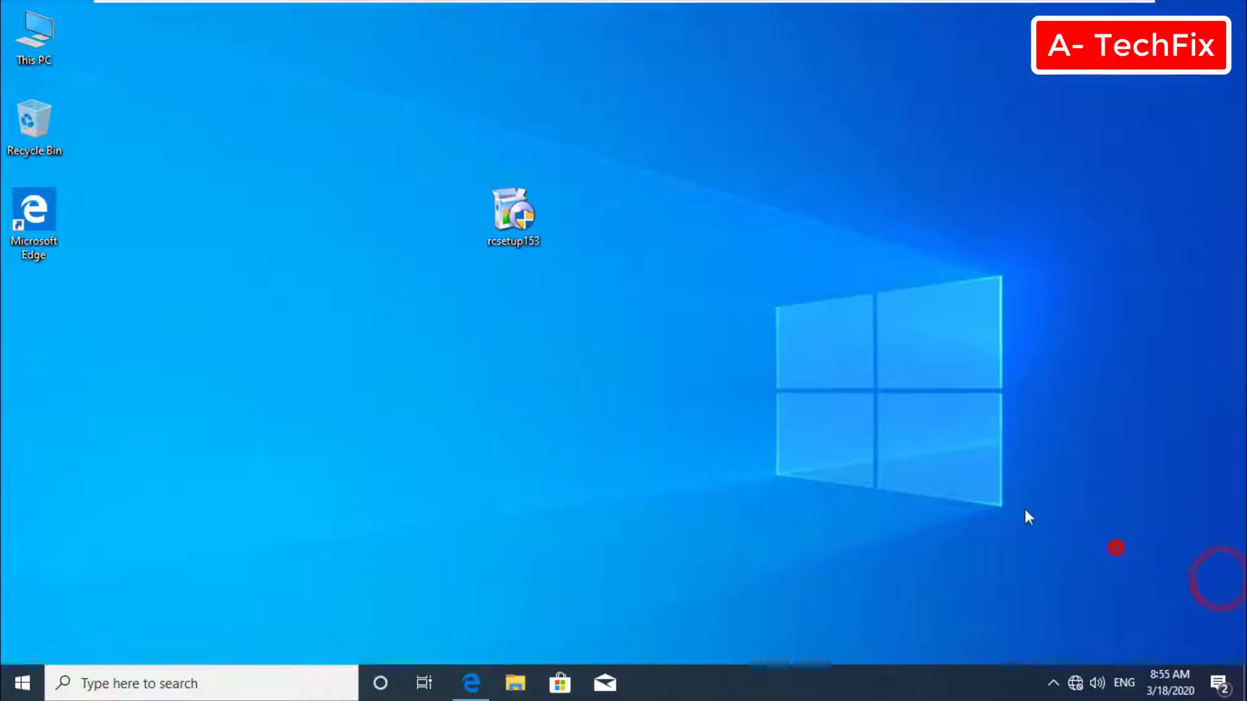
Step: Launch the rcsetup153 installer and install Recuva v1.53 without Google Chrome as the default browser
double_click(516, 224)
click(579, 465)
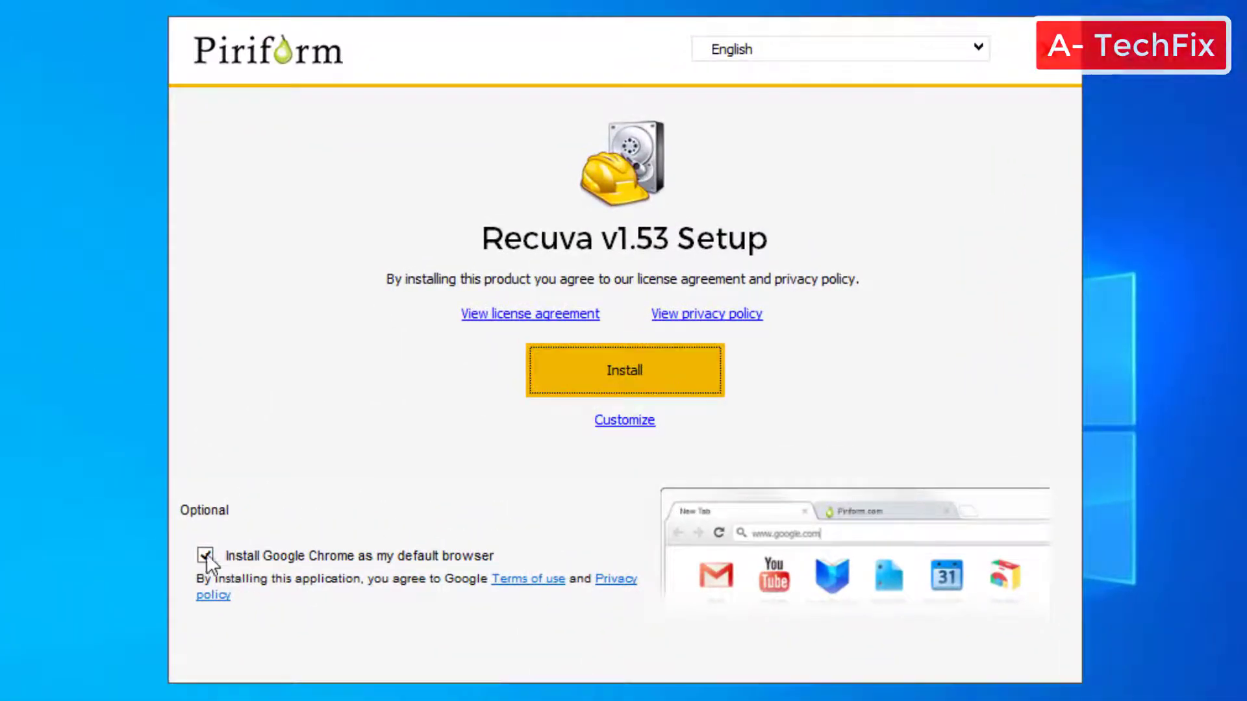
click(205, 556)
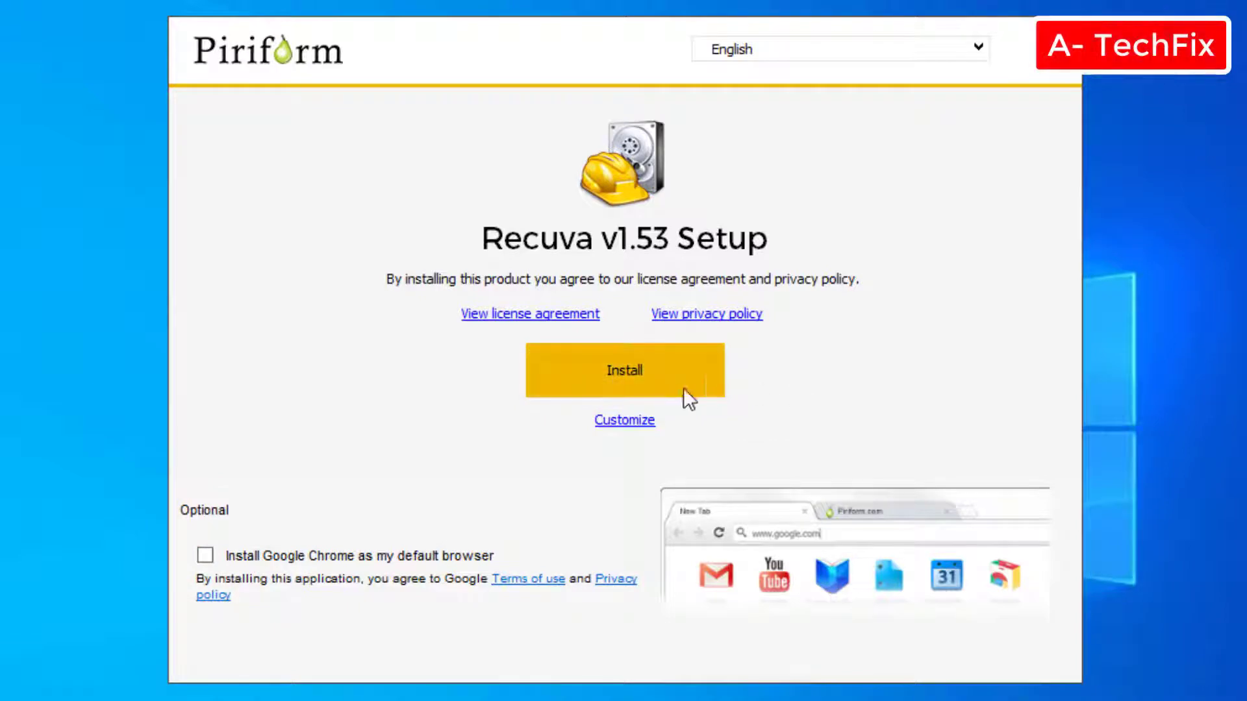
click(657, 379)
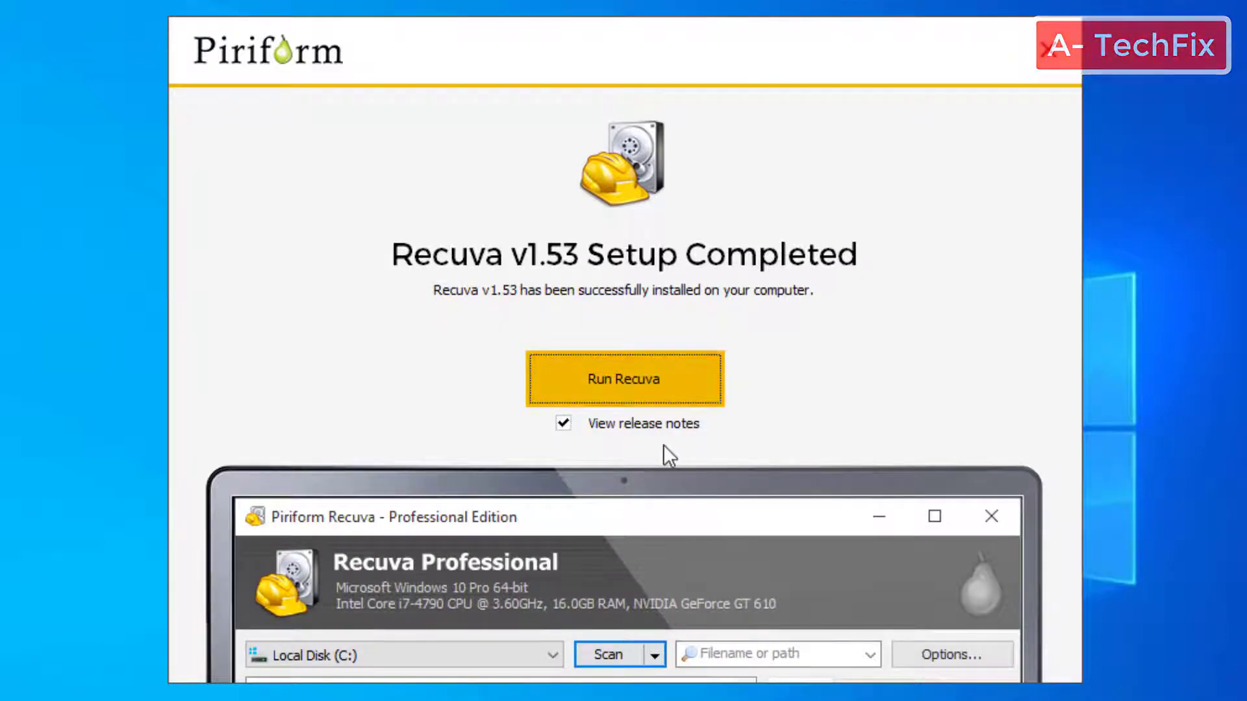
Step: Run Recuva without viewing the release notes and accept All Files as the wizard's file type
click(564, 425)
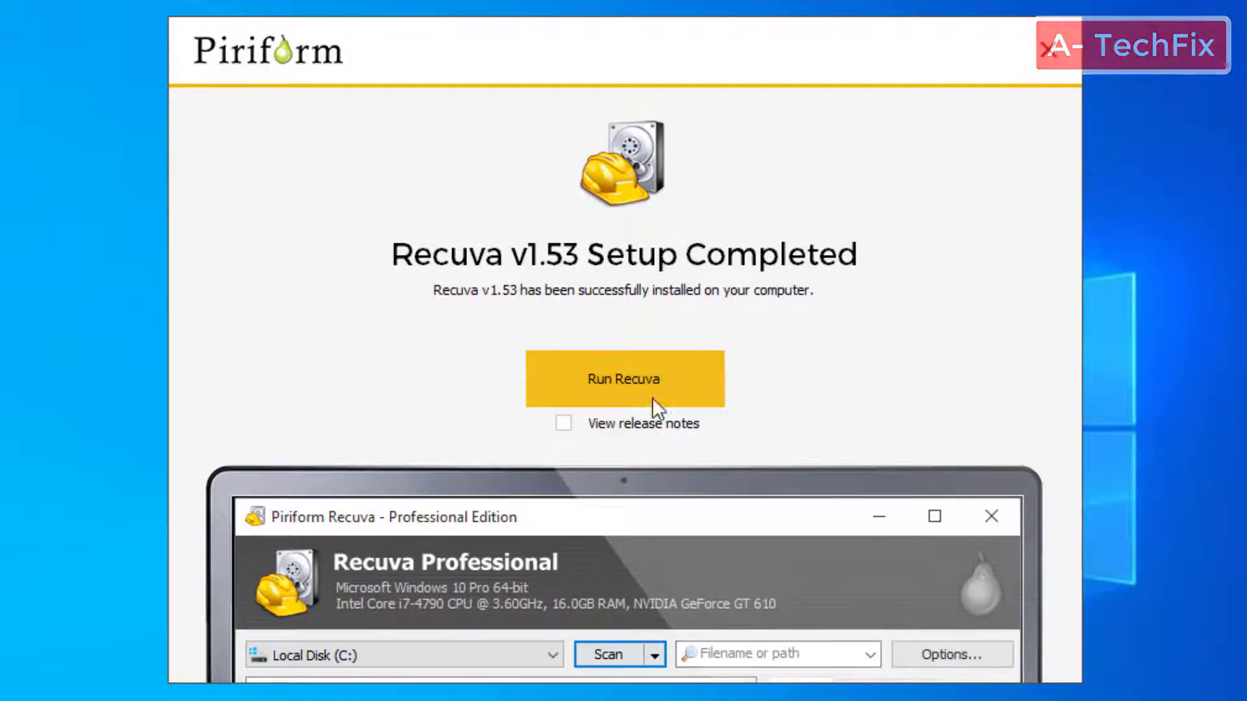
click(610, 385)
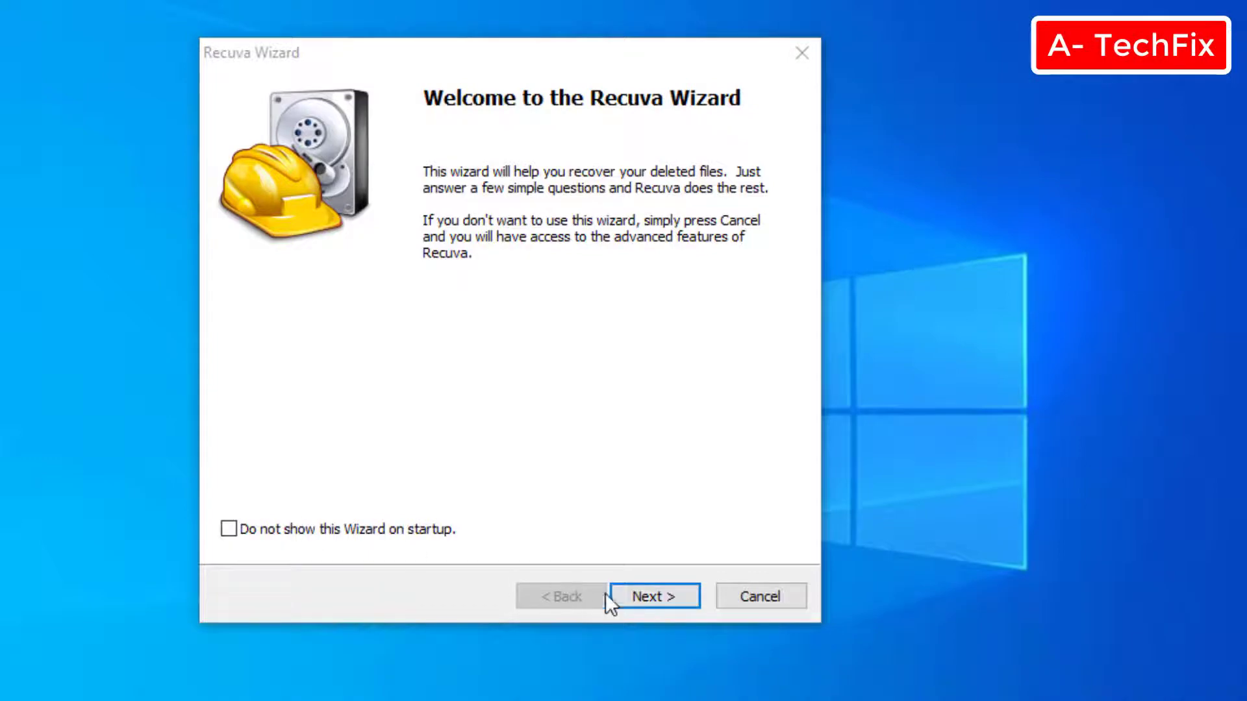
click(659, 595)
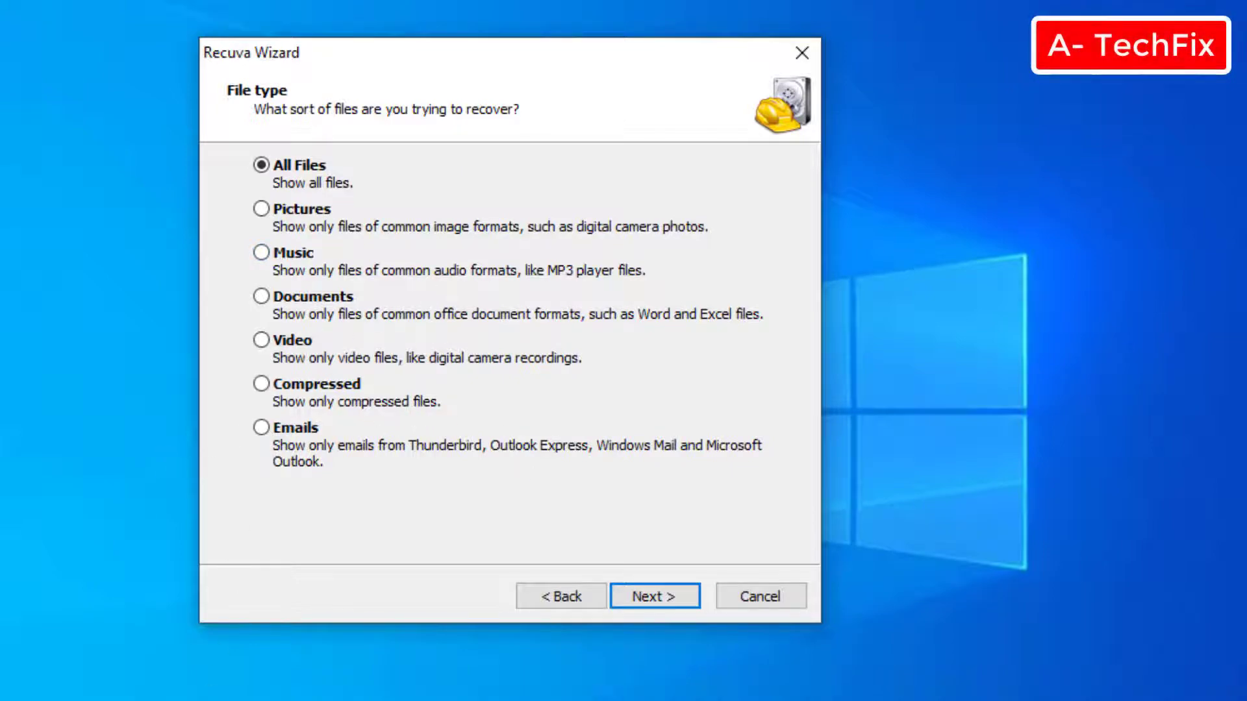
click(666, 595)
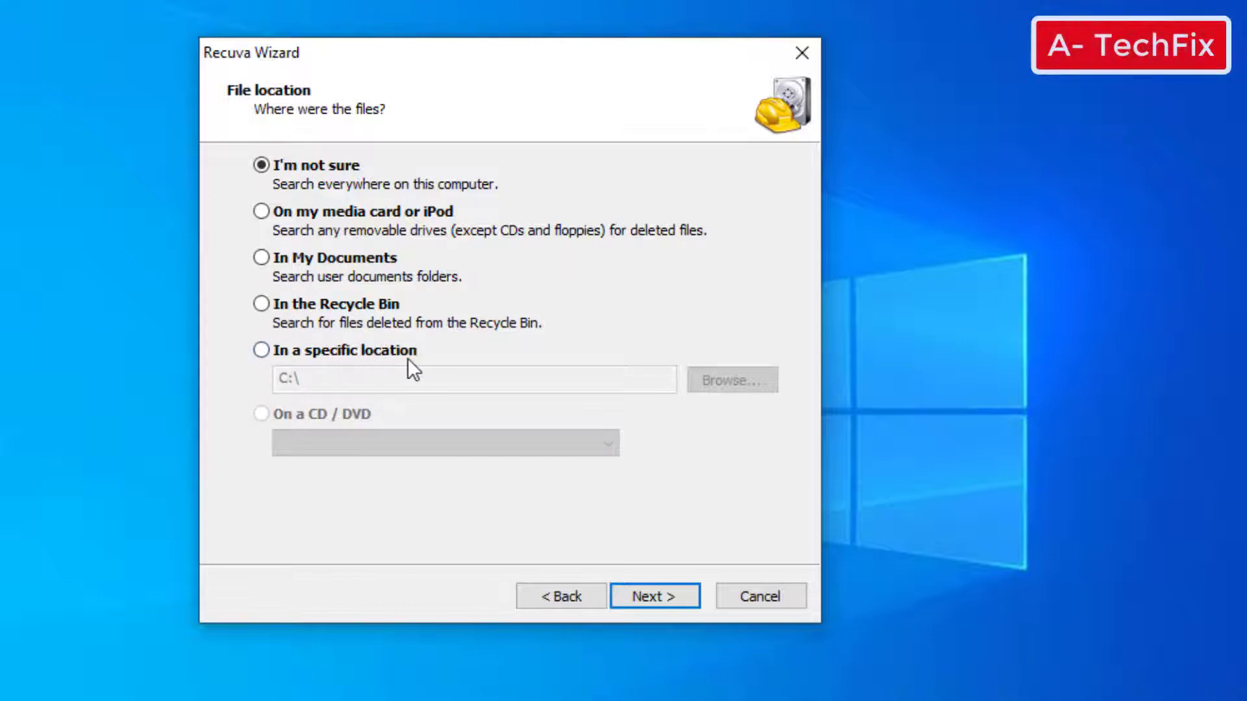
Step: Set the file location to the specific location Local Disk (C:) and continue to the wizard's final page
click(302, 348)
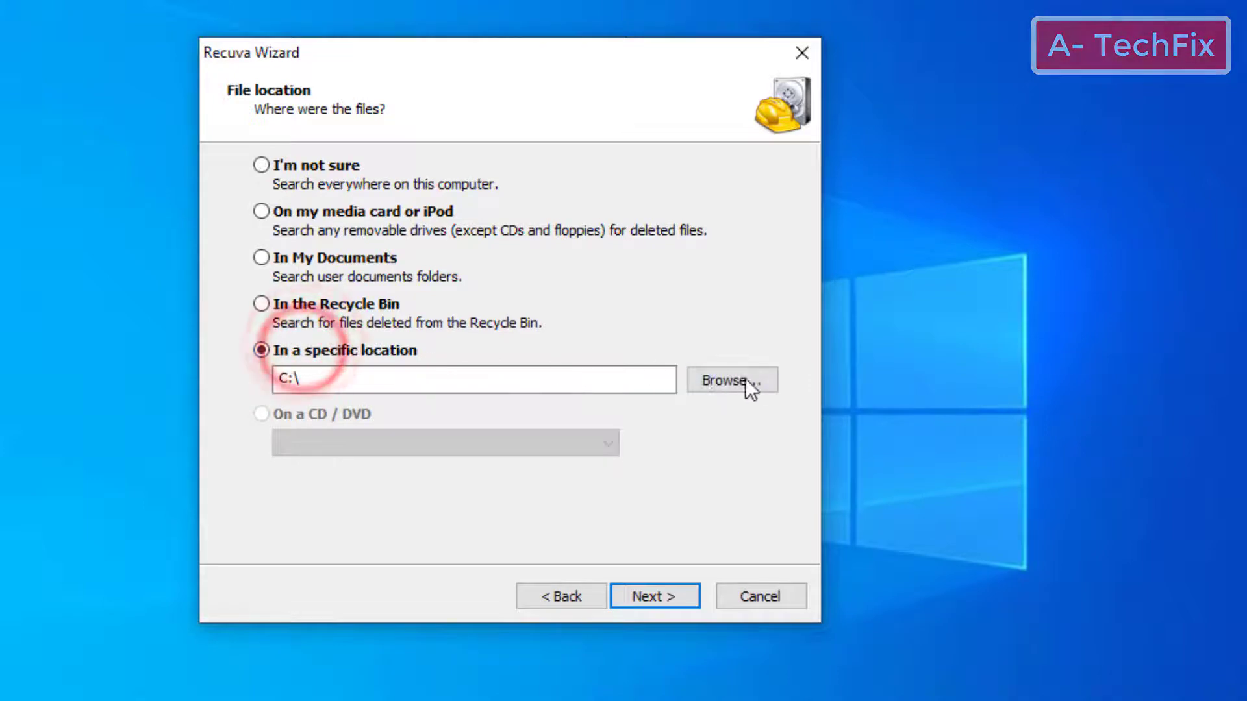
click(747, 381)
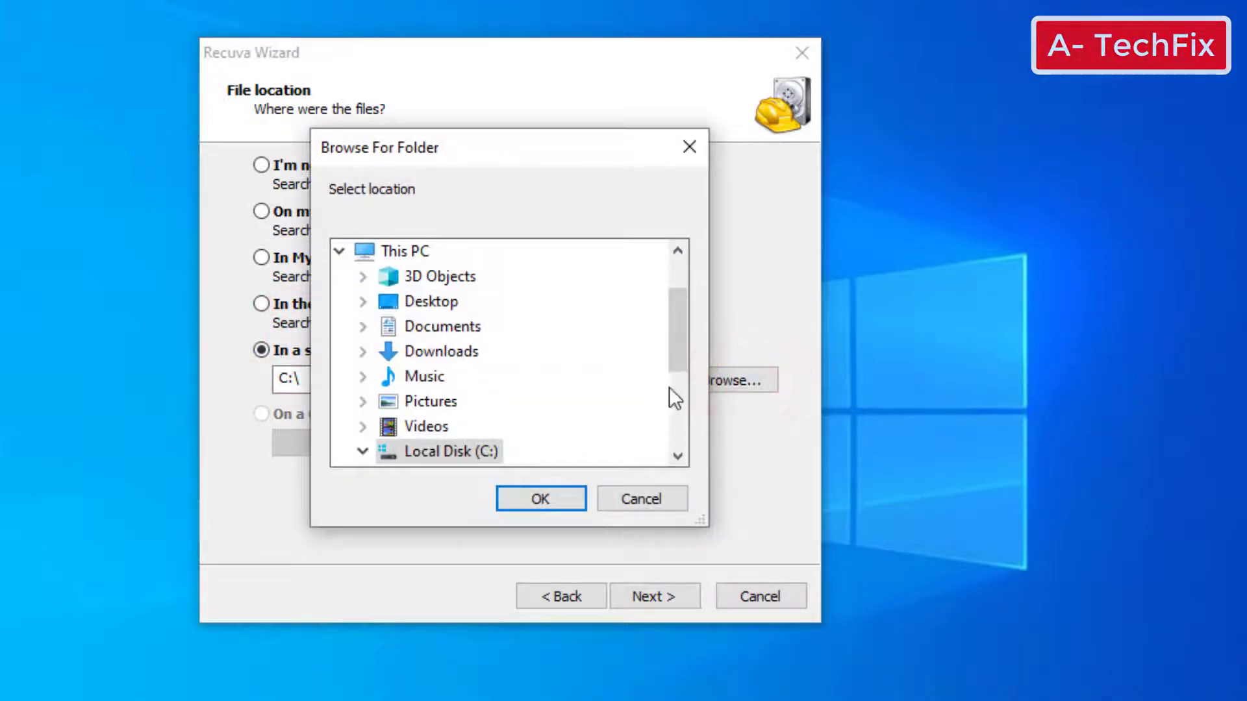
drag(673, 357, 675, 451)
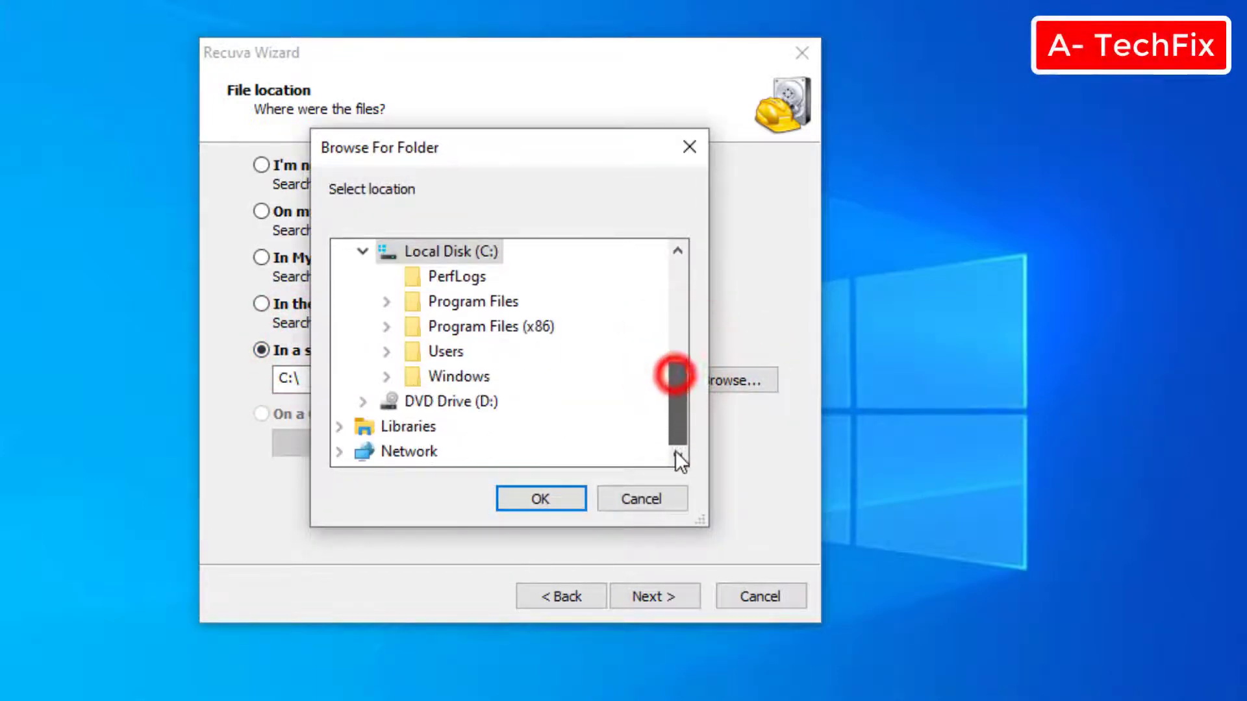
scroll(684, 404, up, 2)
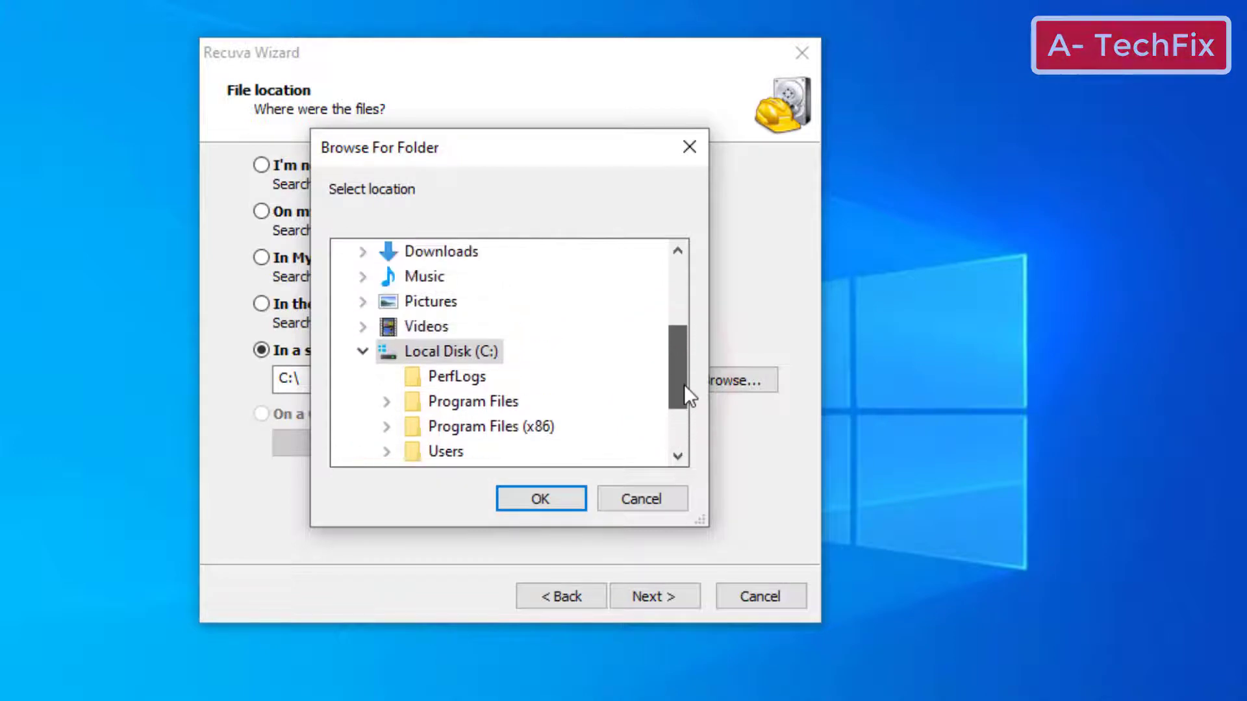
click(443, 348)
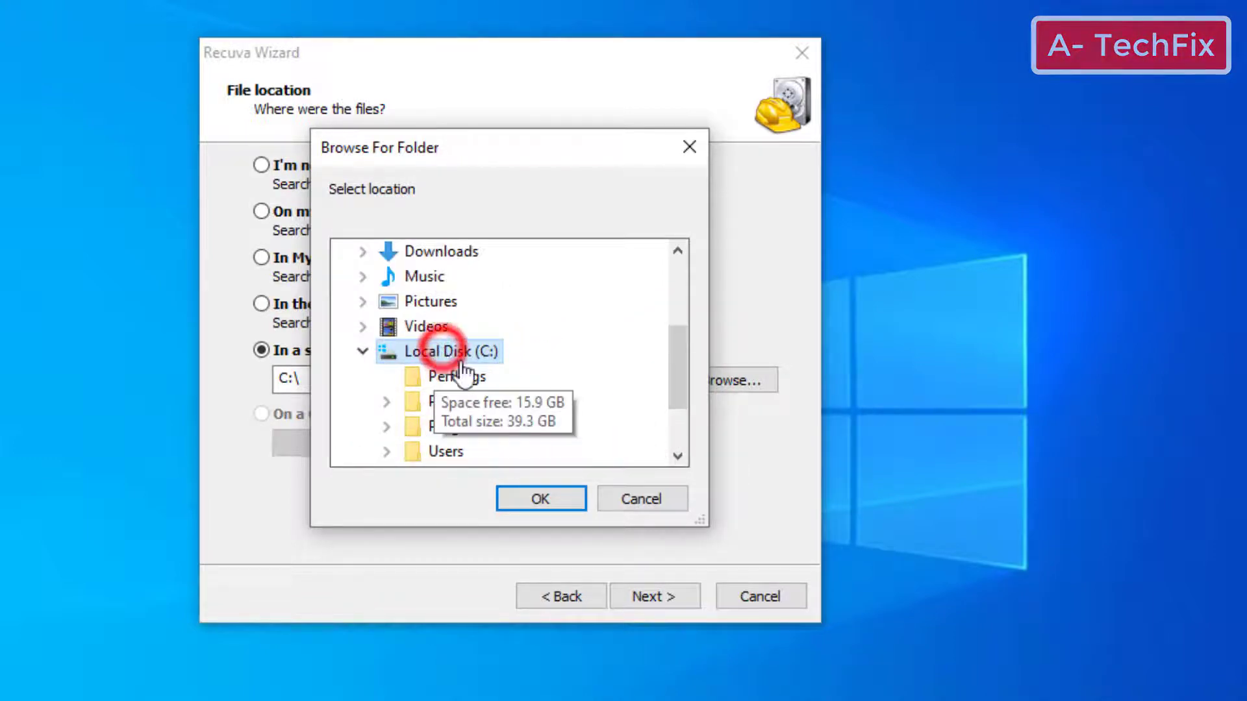
click(550, 499)
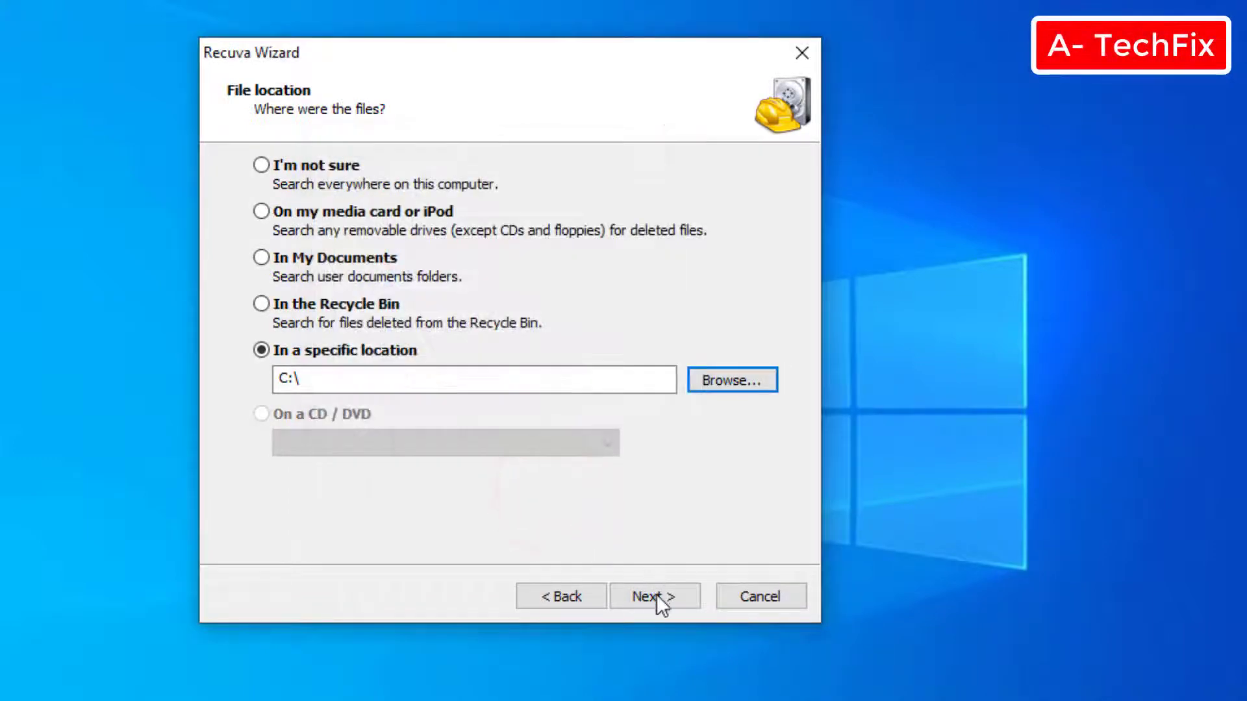
click(687, 598)
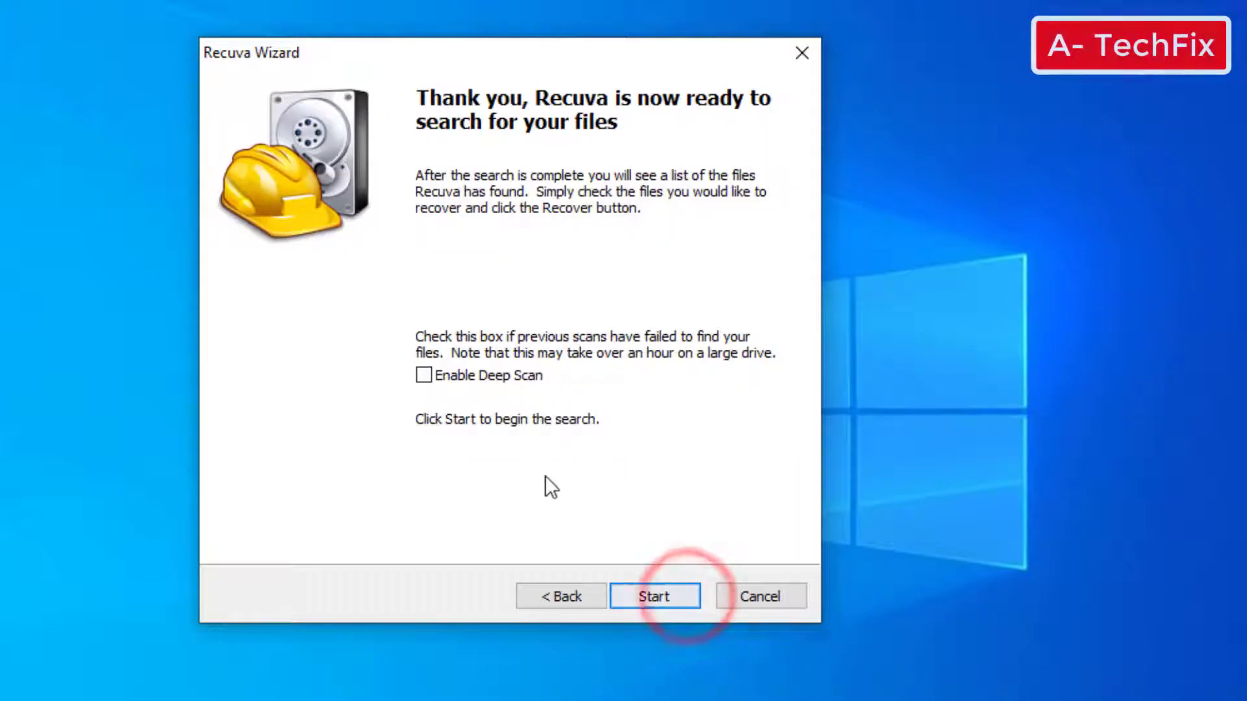
Step: Start the search with Deep Scan enabled and stop the scan early to list the files found so far
click(423, 379)
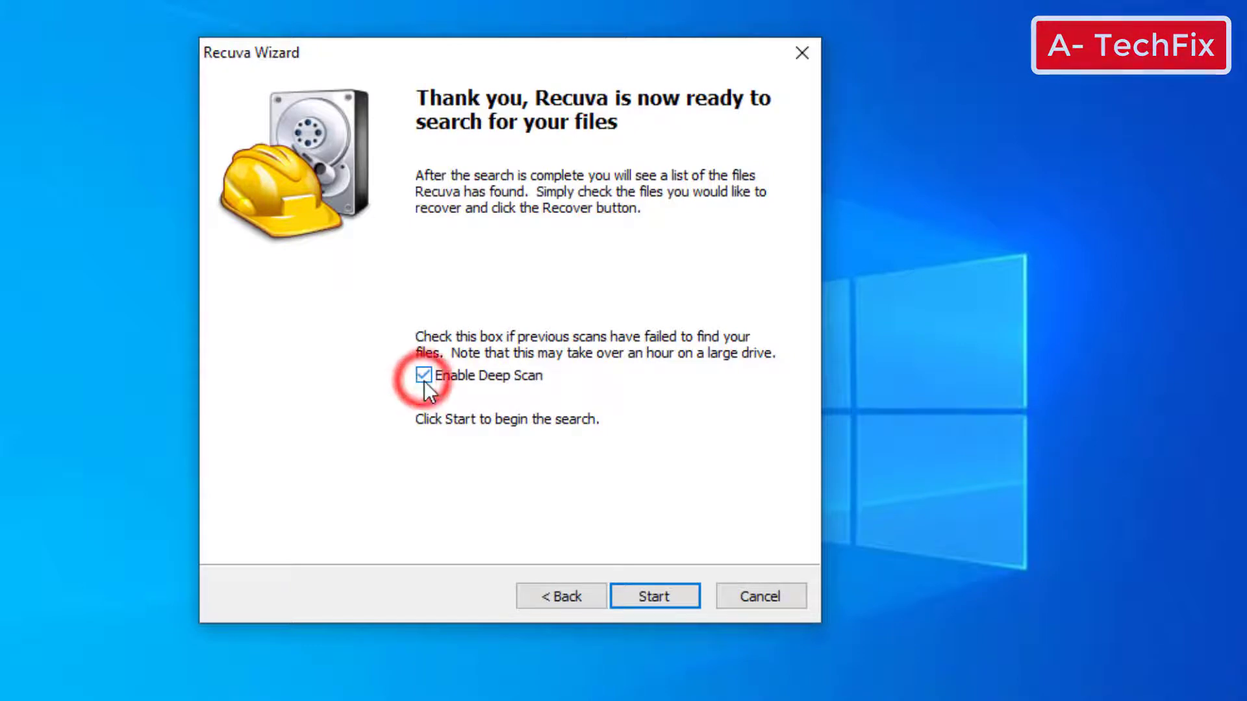
click(665, 594)
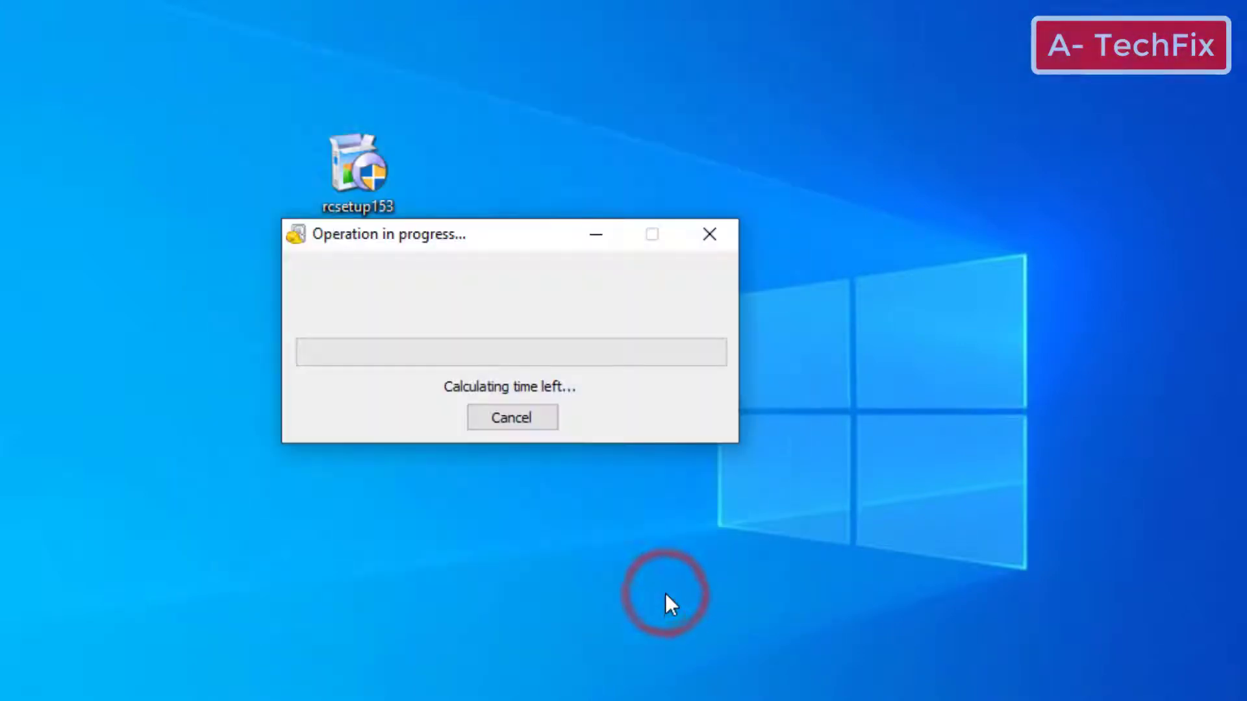
drag(448, 235, 399, 276)
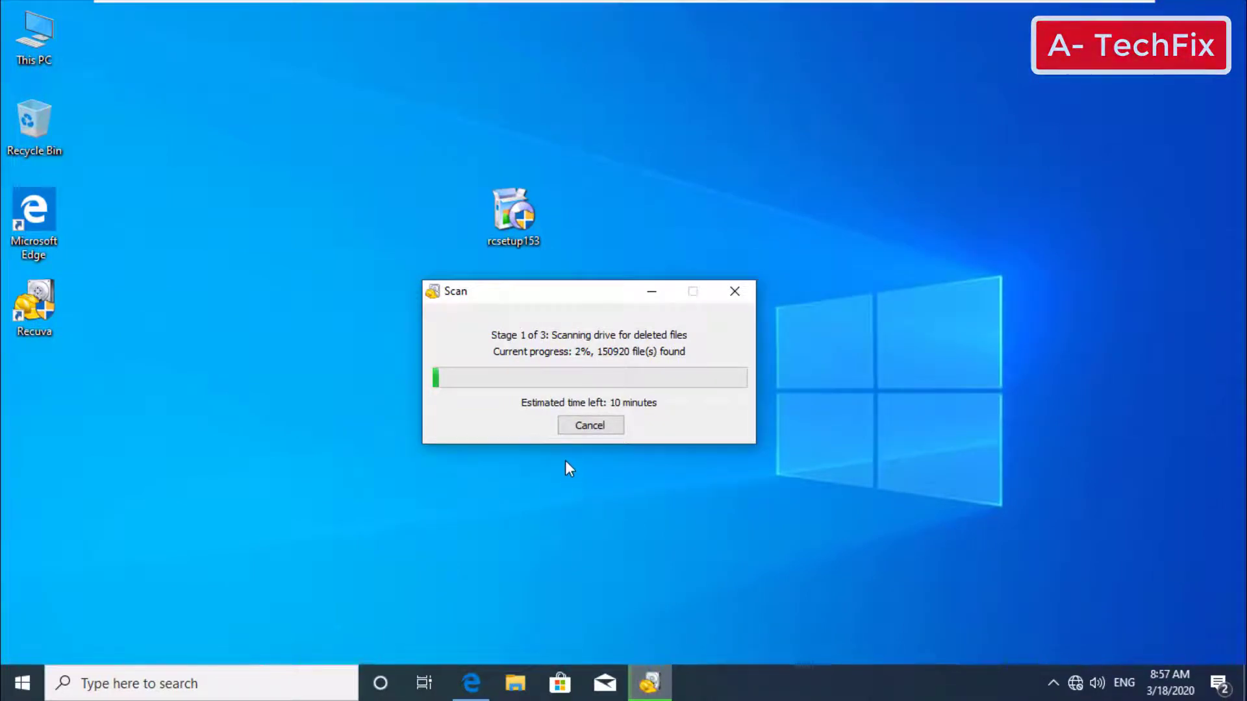
click(586, 428)
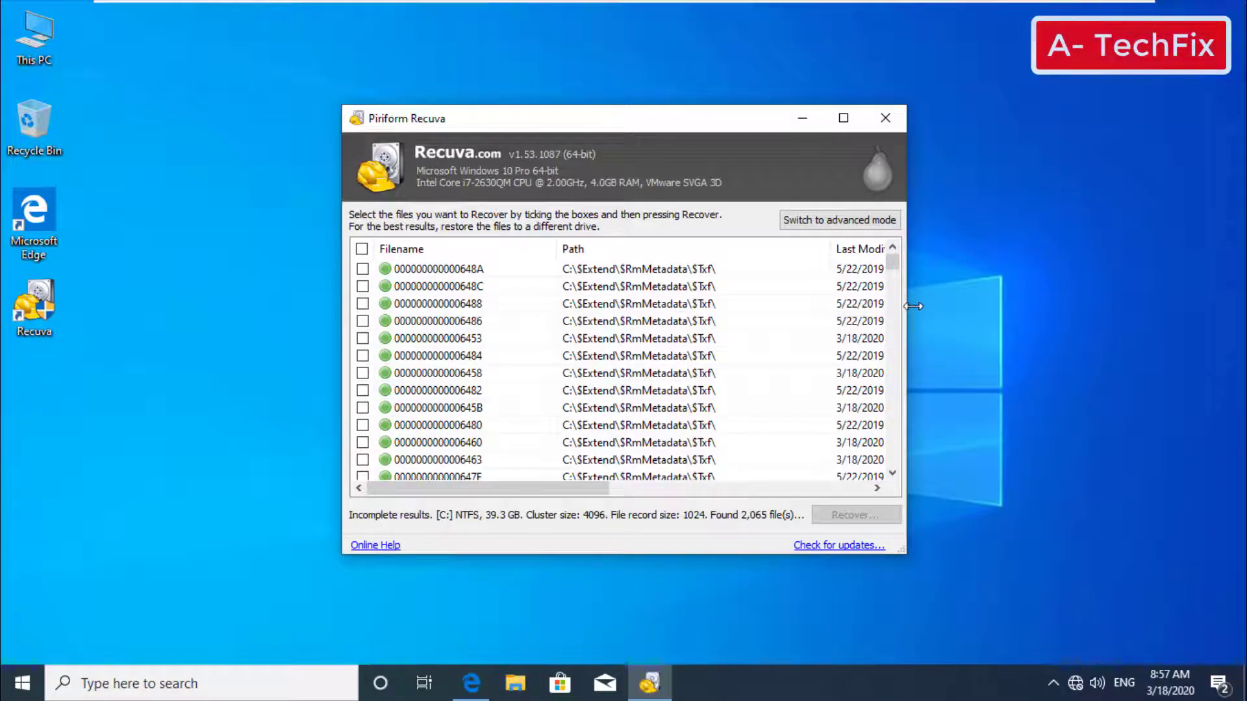
Step: Widen the results window, mark all found files, and start their recovery to reach the choice of destination
drag(913, 306, 972, 306)
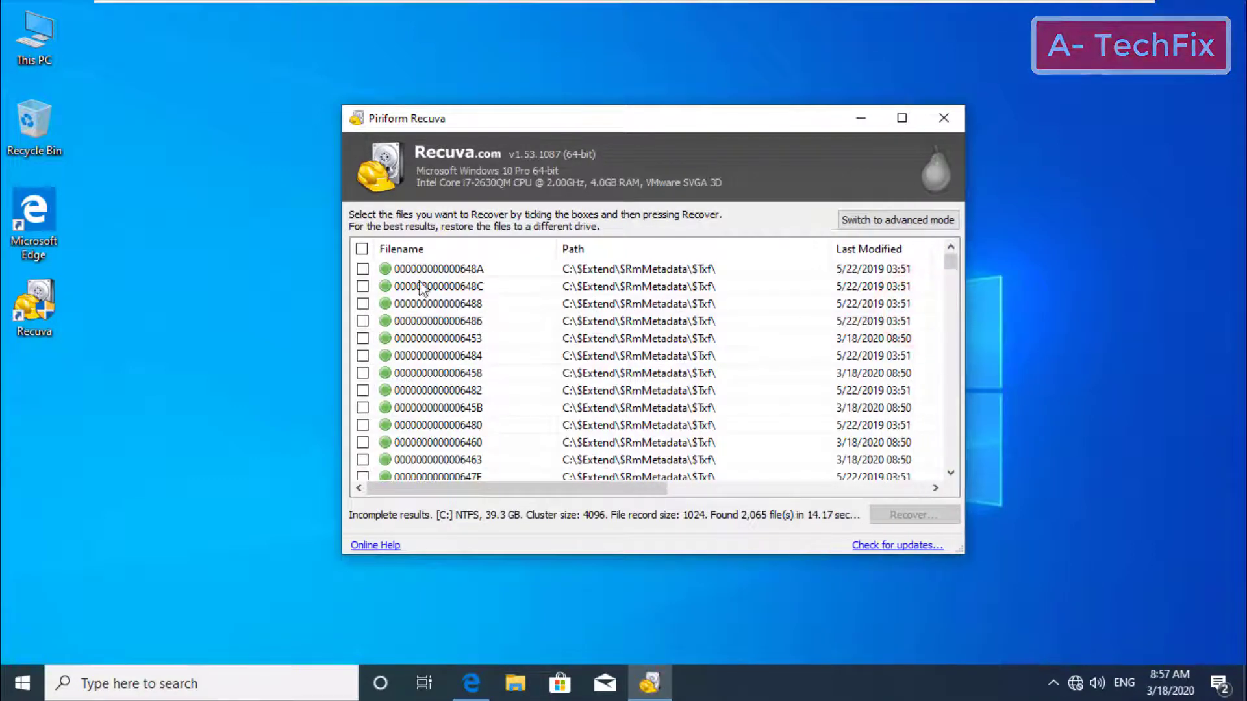
click(363, 269)
click(362, 269)
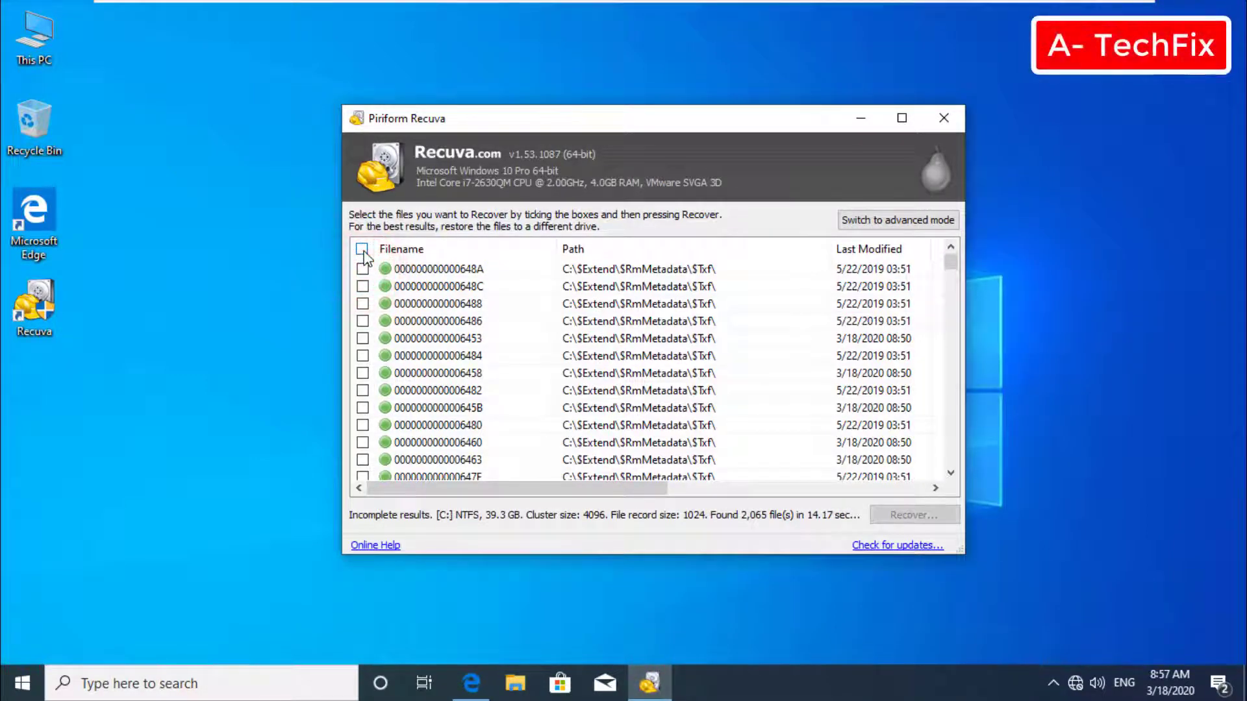
click(363, 251)
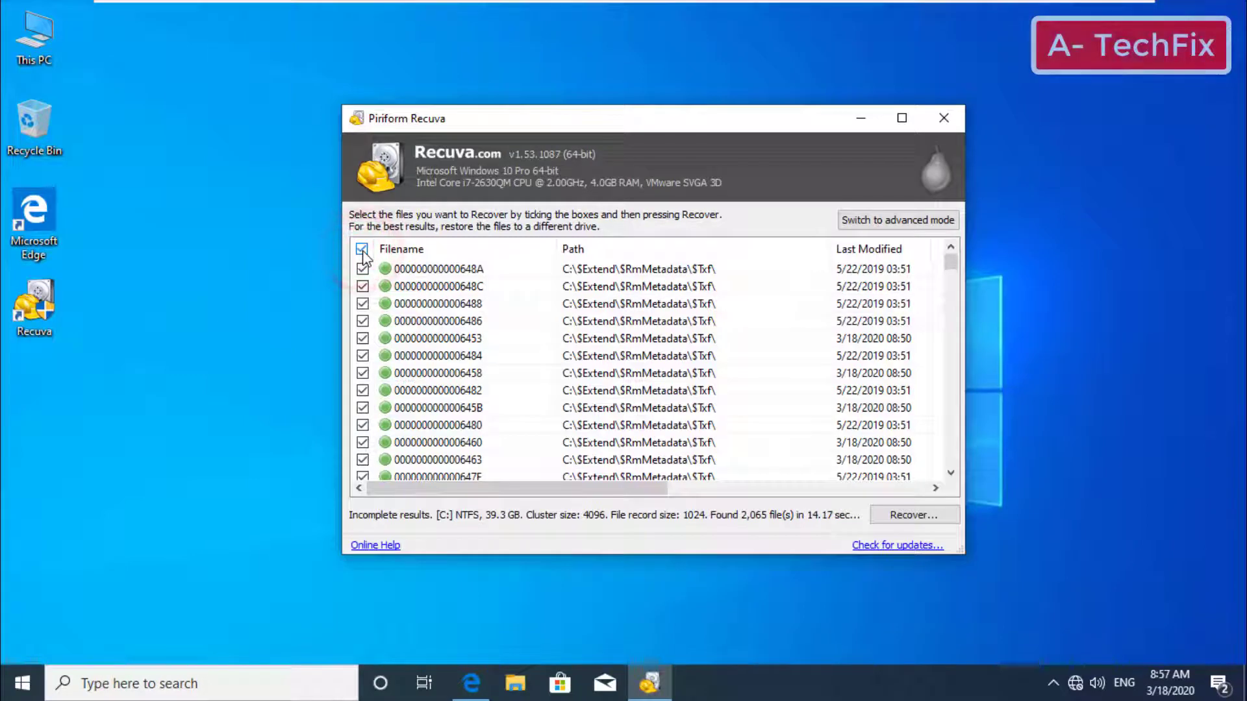
click(937, 518)
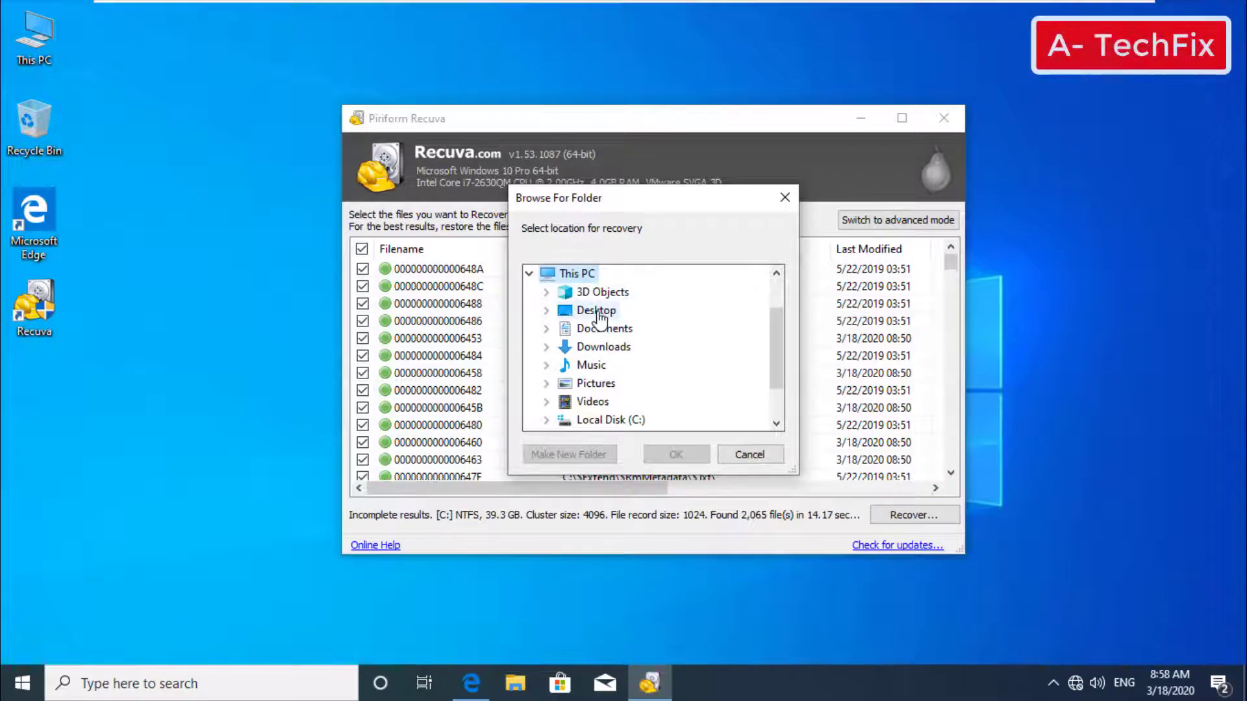
Step: Create a new folder named "Recoverd data" on the desktop
right_click(115, 451)
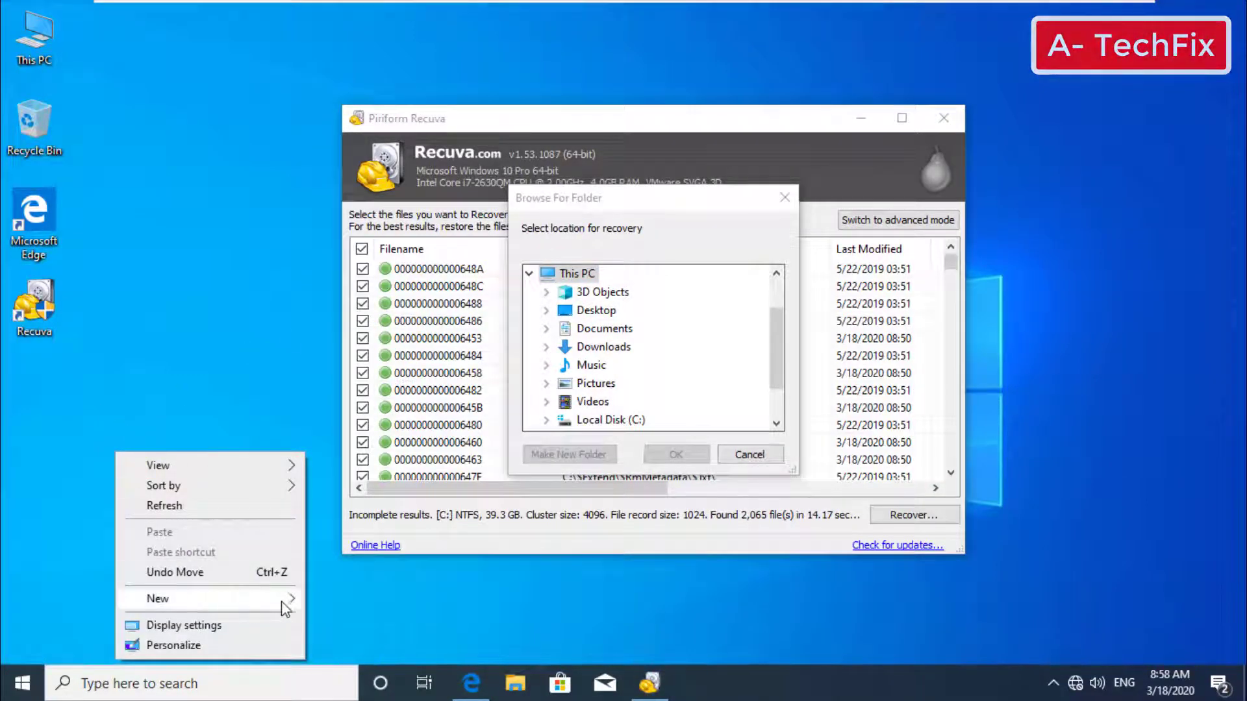
mouse_move(284, 598)
click(344, 490)
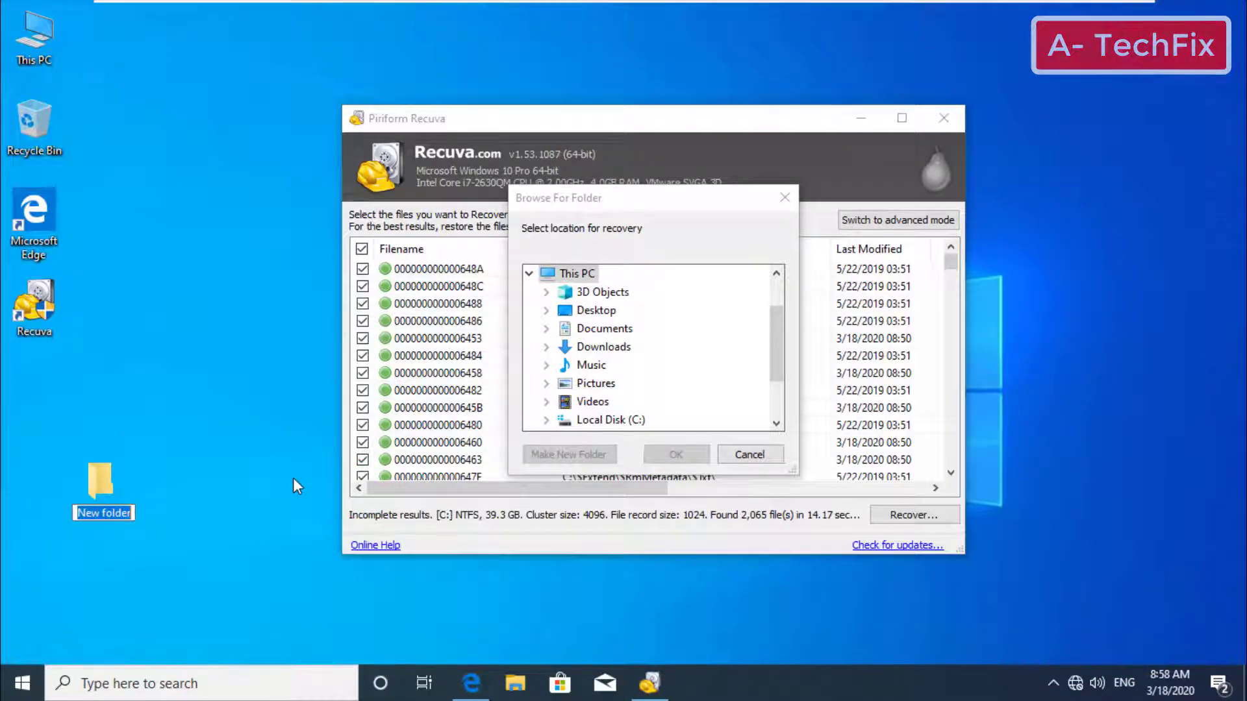
text(re)
key(BackSpace)
key(BackSpace)
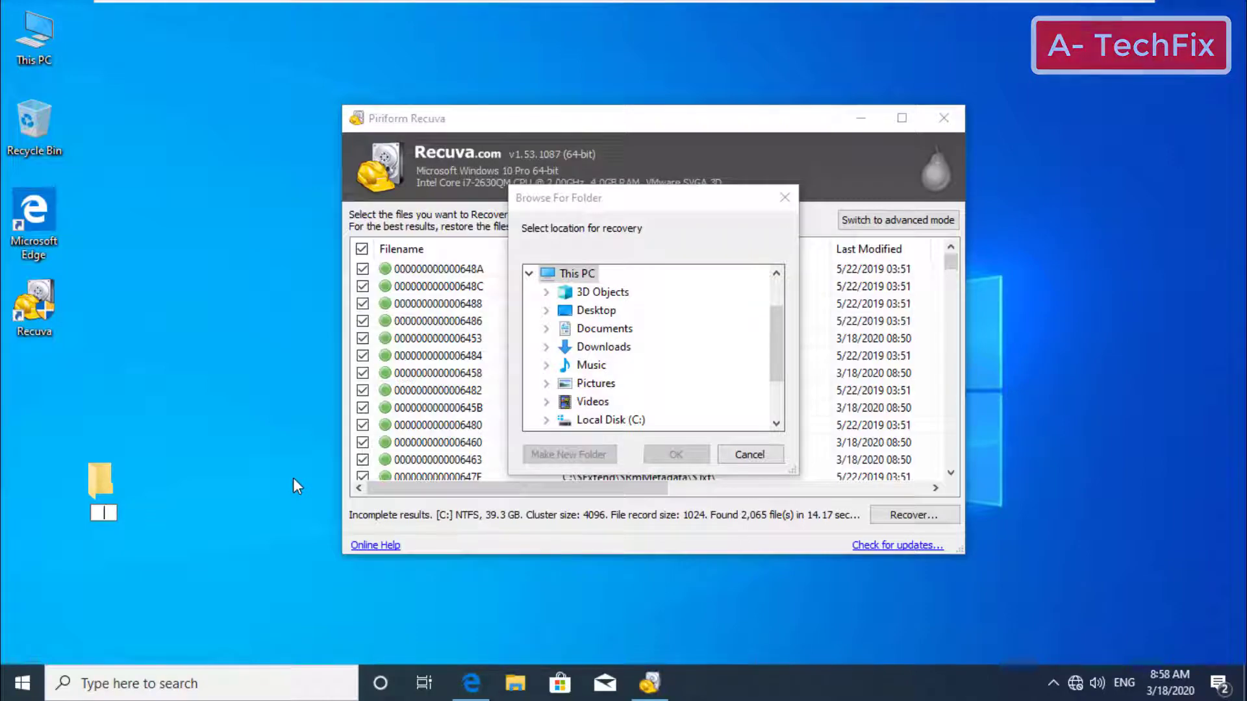
text(Recoverd)
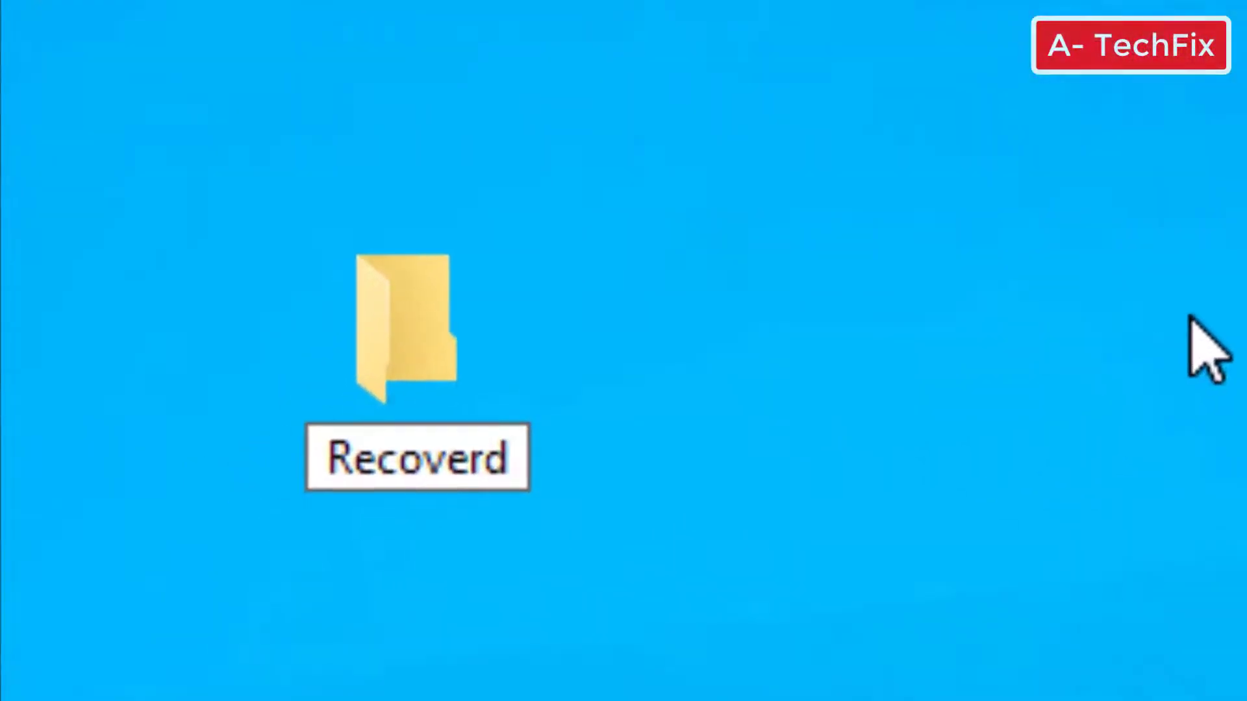
text( data)
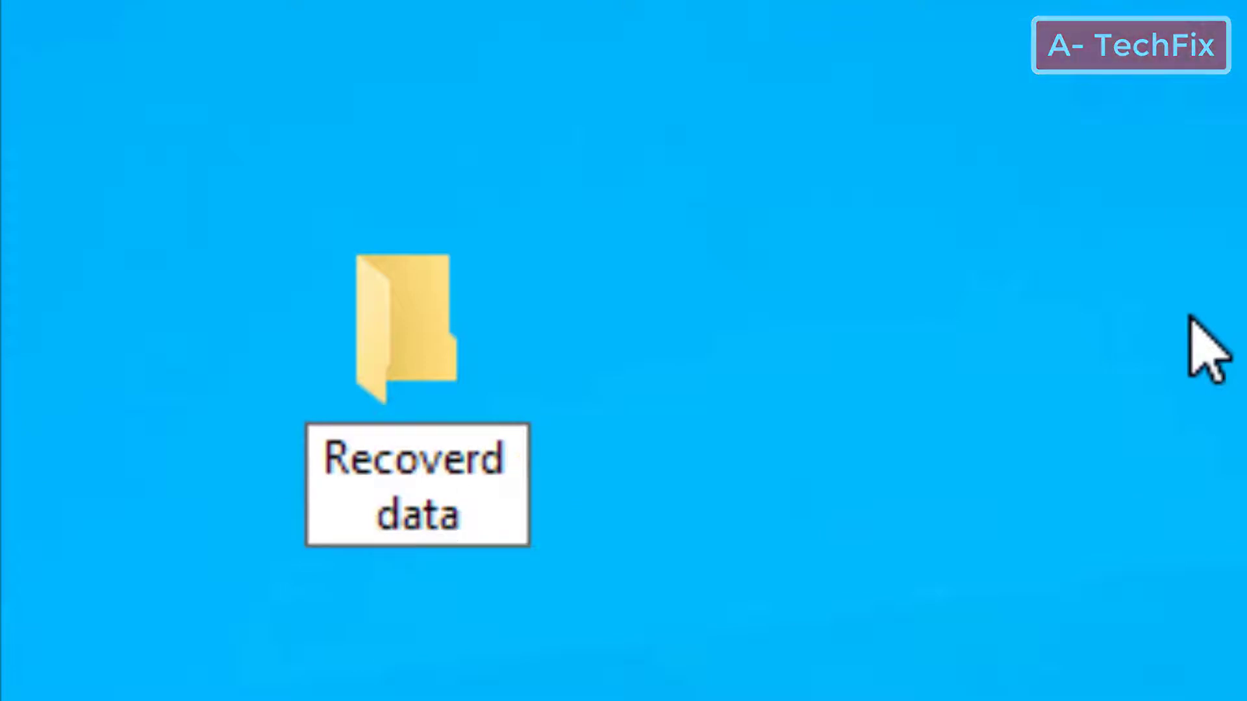
key(Return)
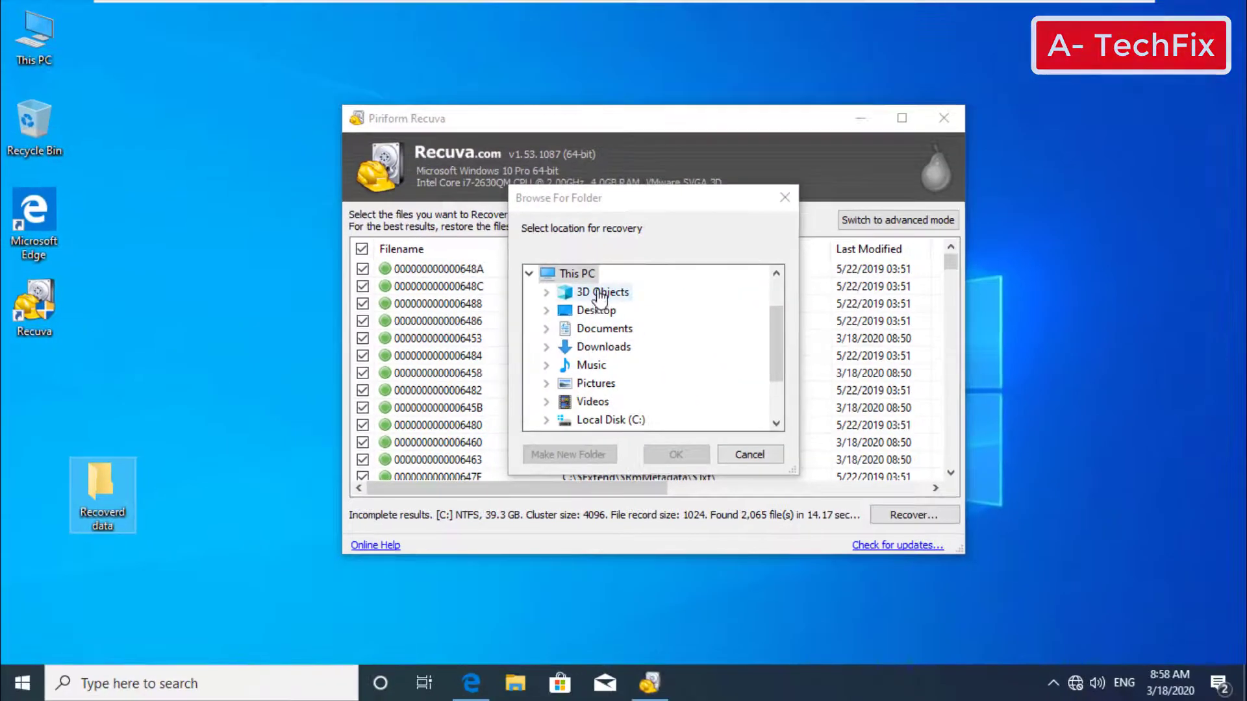
Step: Recover the marked files into the desktop's Recoverd data folder, accepting restoration to the same drive, and close the completion summary
click(596, 312)
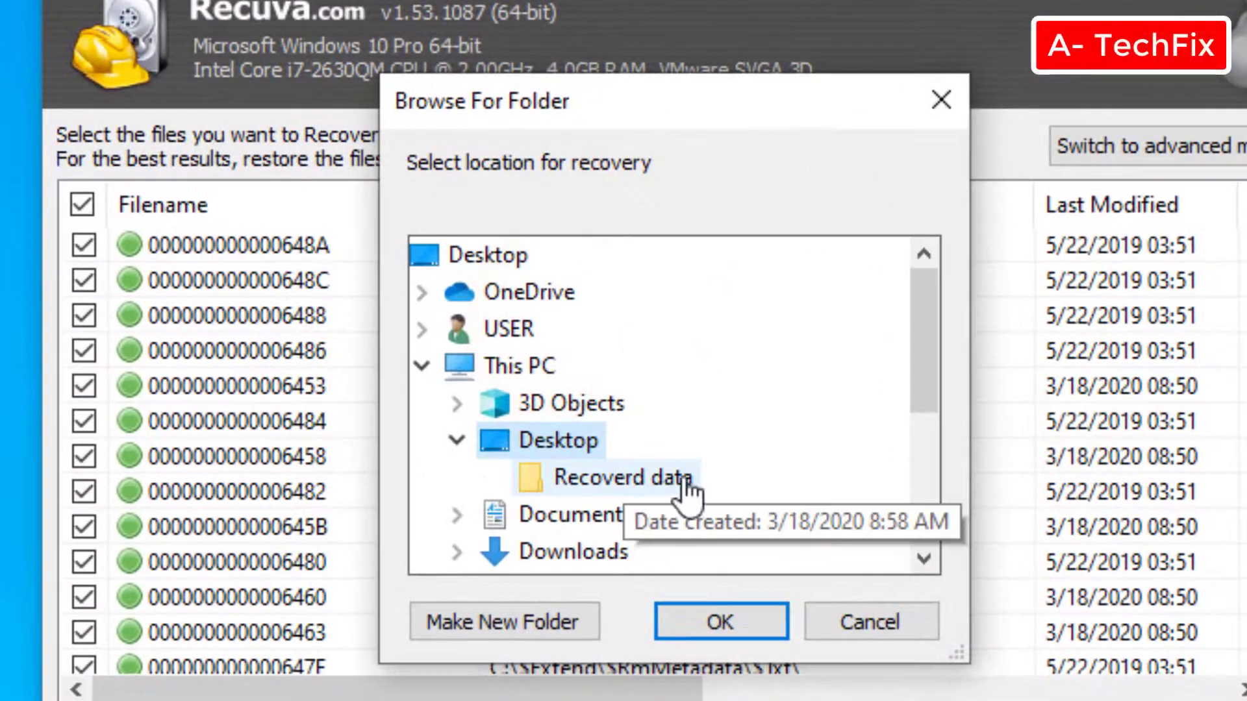
click(655, 385)
click(753, 624)
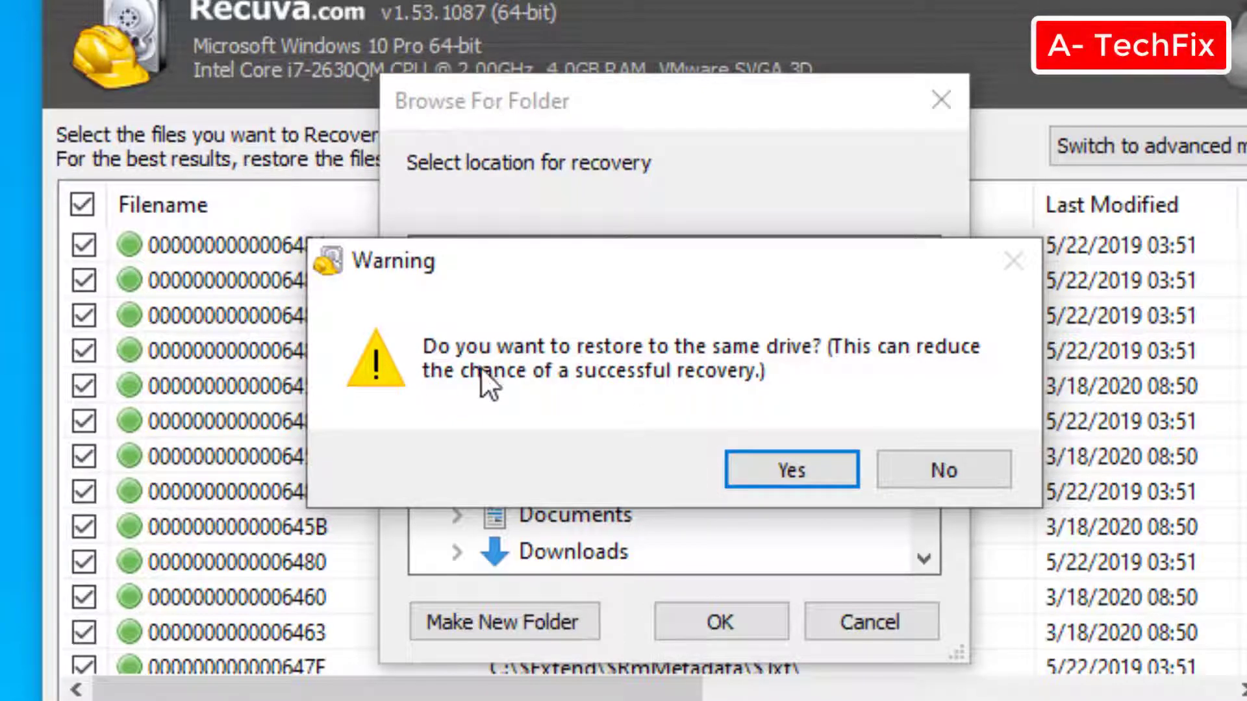
drag(520, 282, 446, 223)
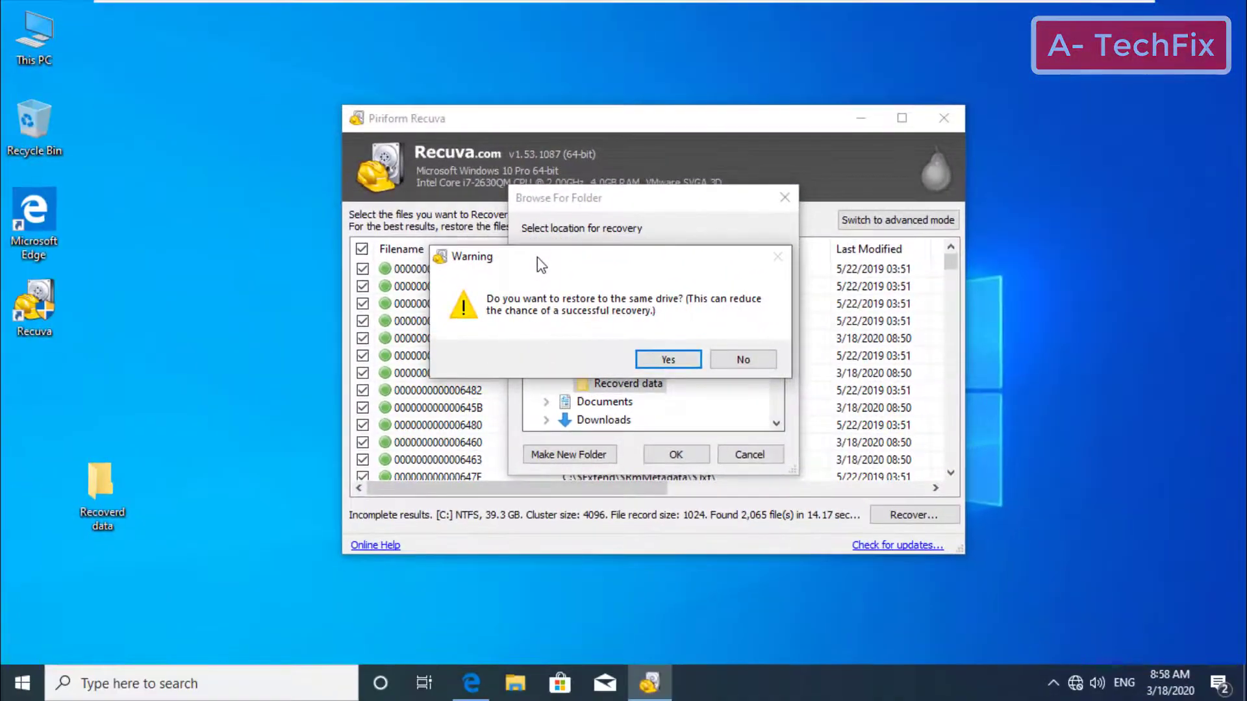
drag(537, 258, 602, 284)
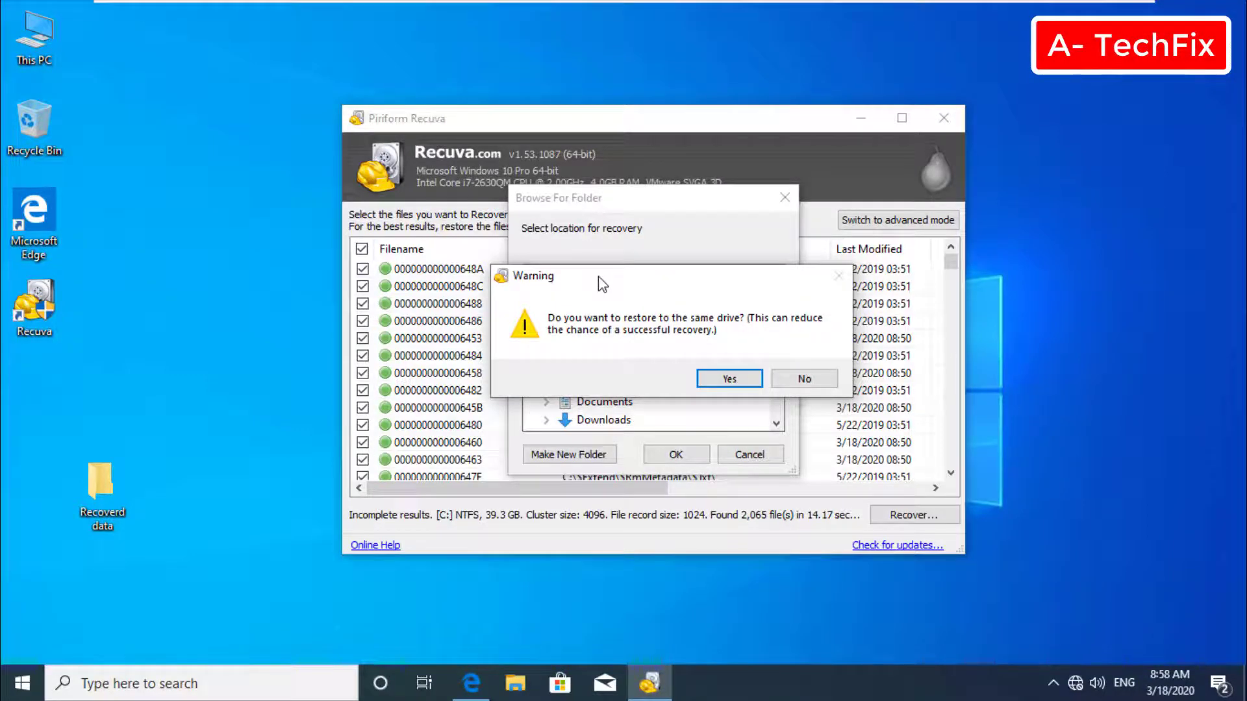
drag(598, 279, 536, 302)
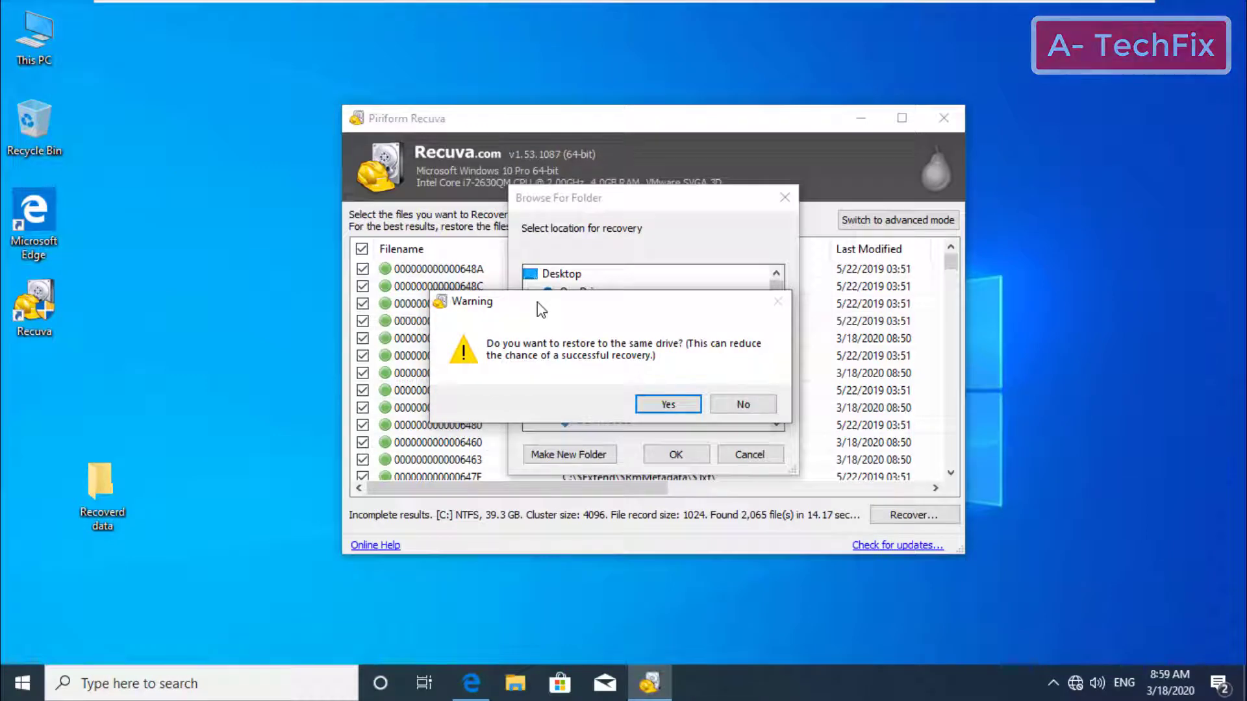
drag(537, 302, 558, 300)
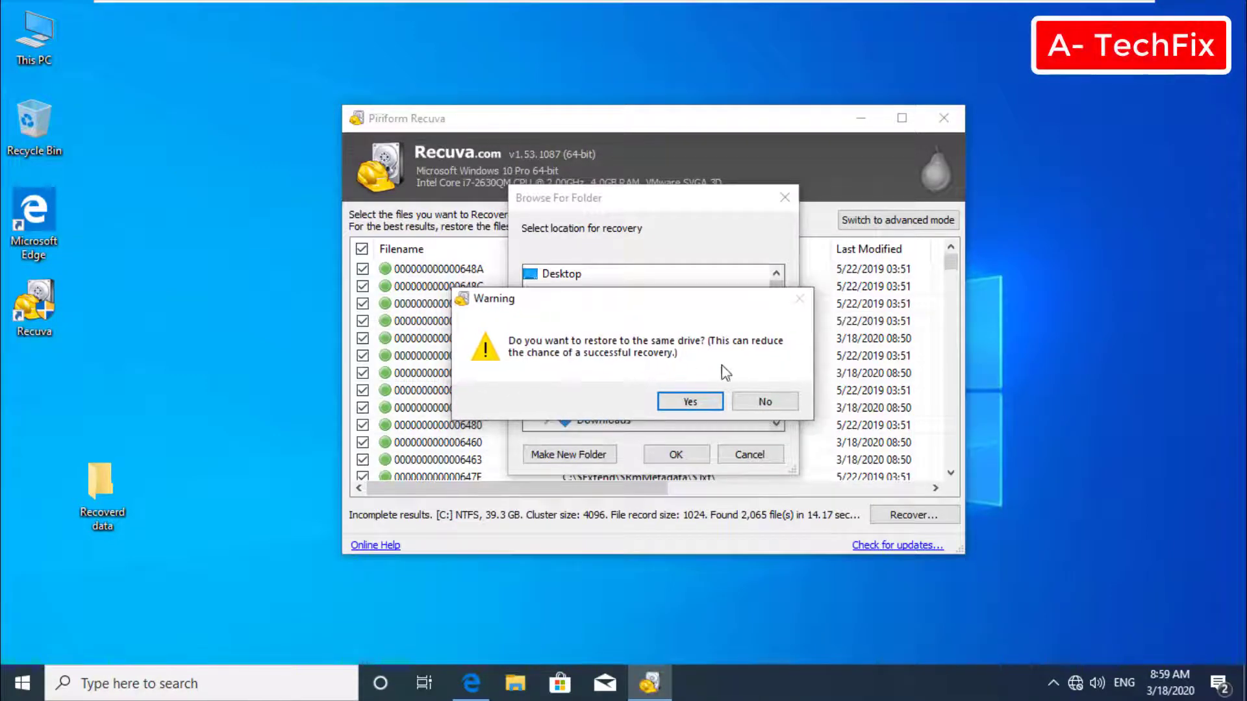
click(700, 399)
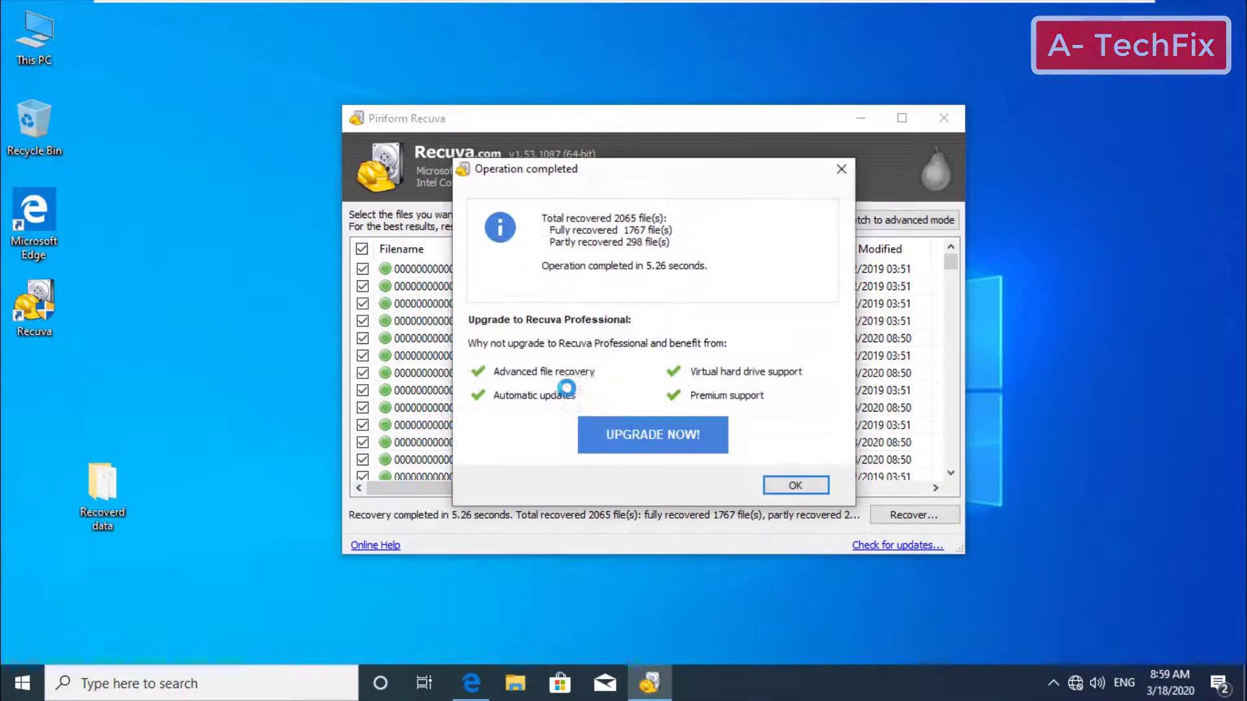
click(805, 488)
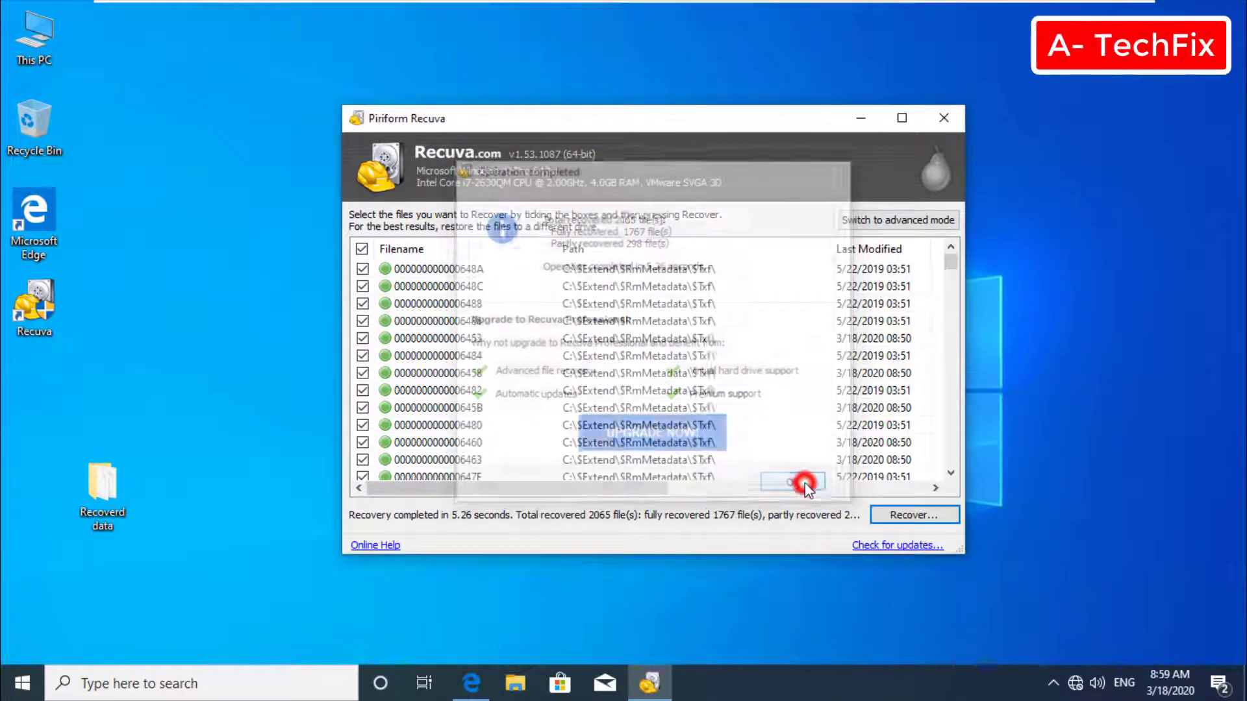
Step: Open the Recoverd data folder on the desktop, look through the recovered files, and close it
click(112, 485)
double_click(111, 485)
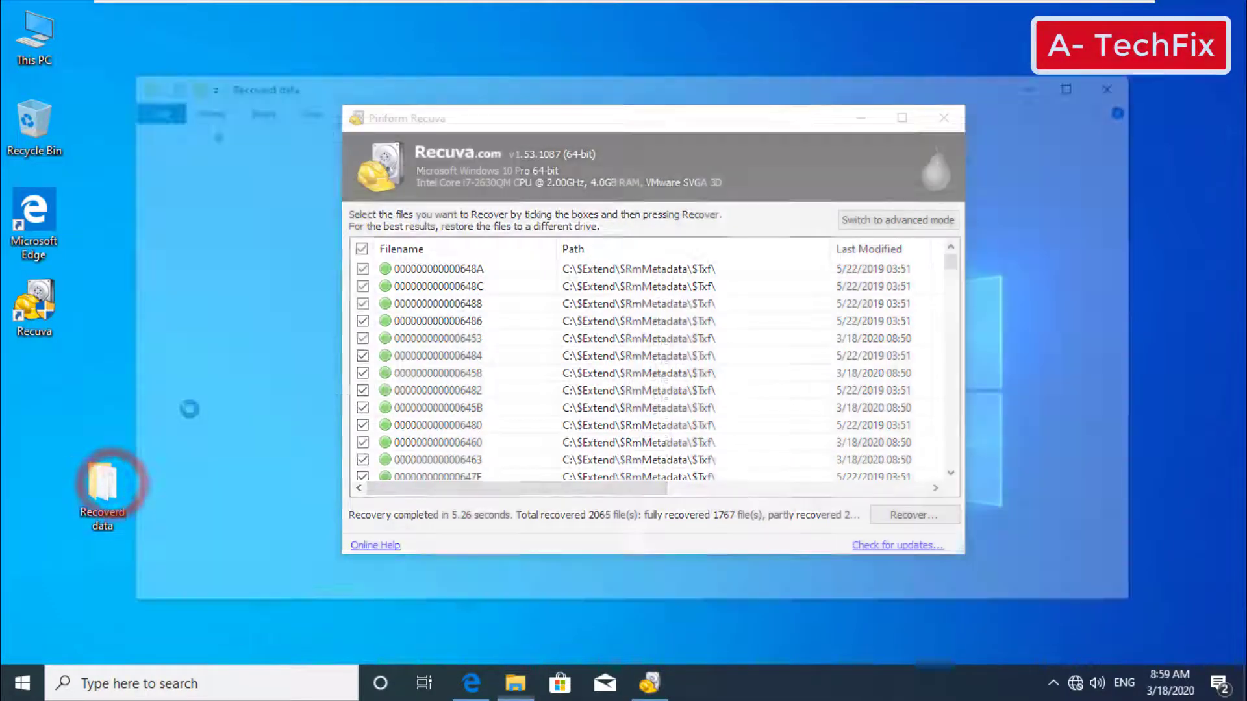
scroll(416, 374, down, 6)
scroll(453, 390, down, 8)
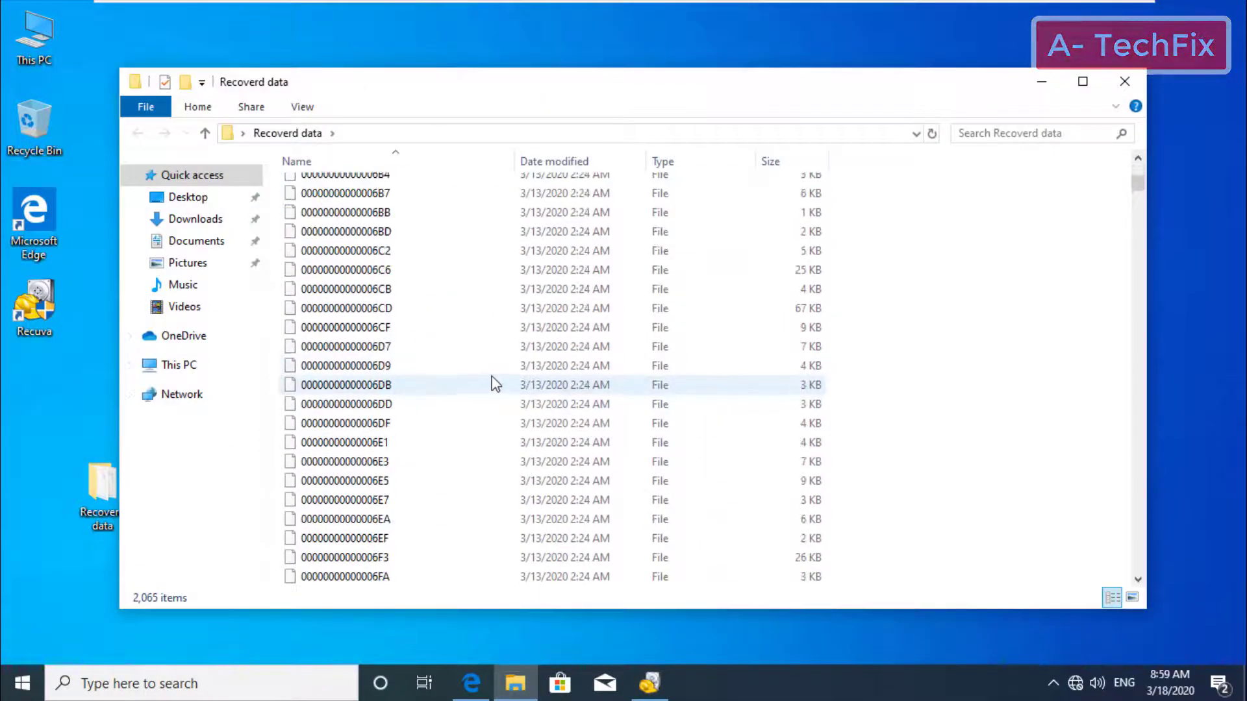
scroll(526, 357, up, 15)
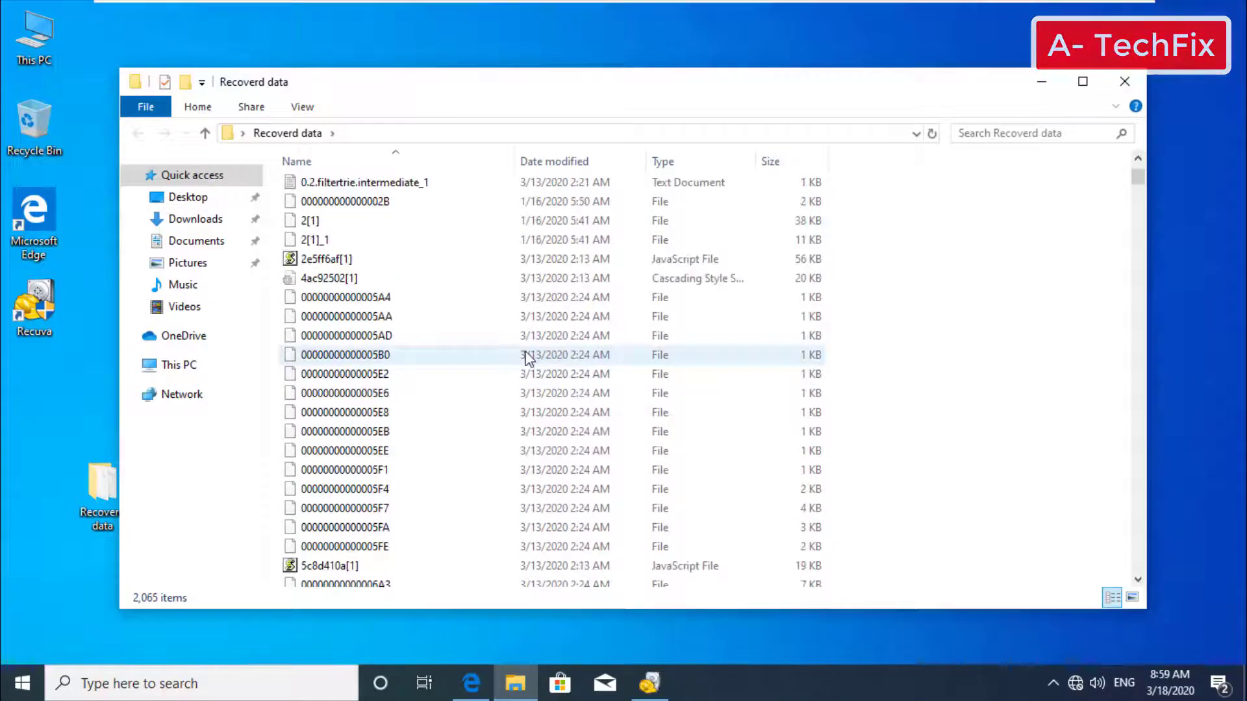
click(1126, 86)
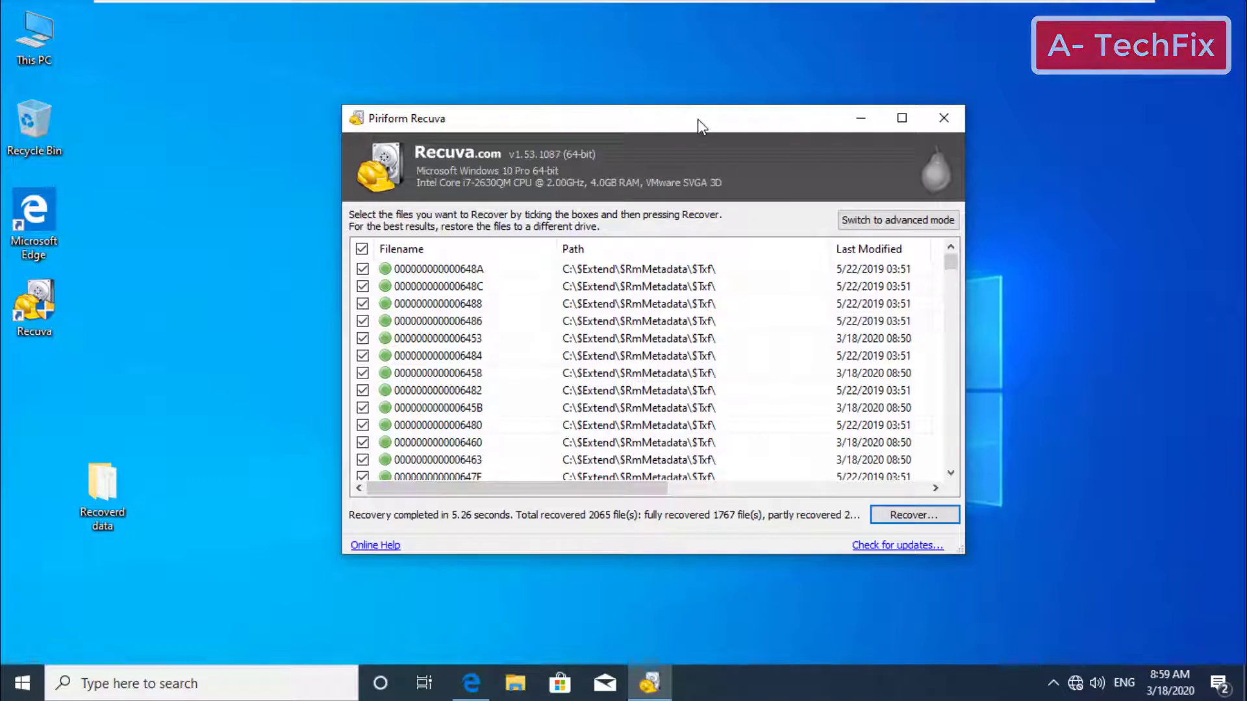
Step: Switch Recuva to advanced mode and choose Local Disk (C:) as the drive
drag(682, 120, 648, 135)
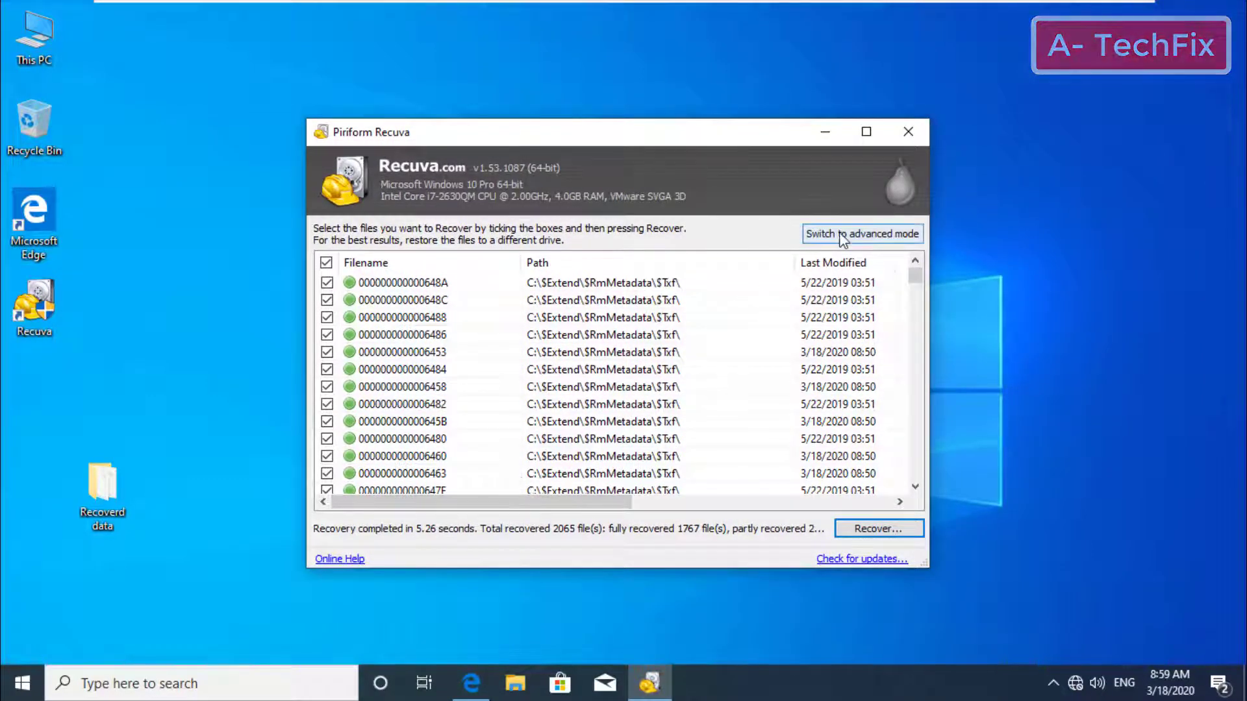
click(866, 234)
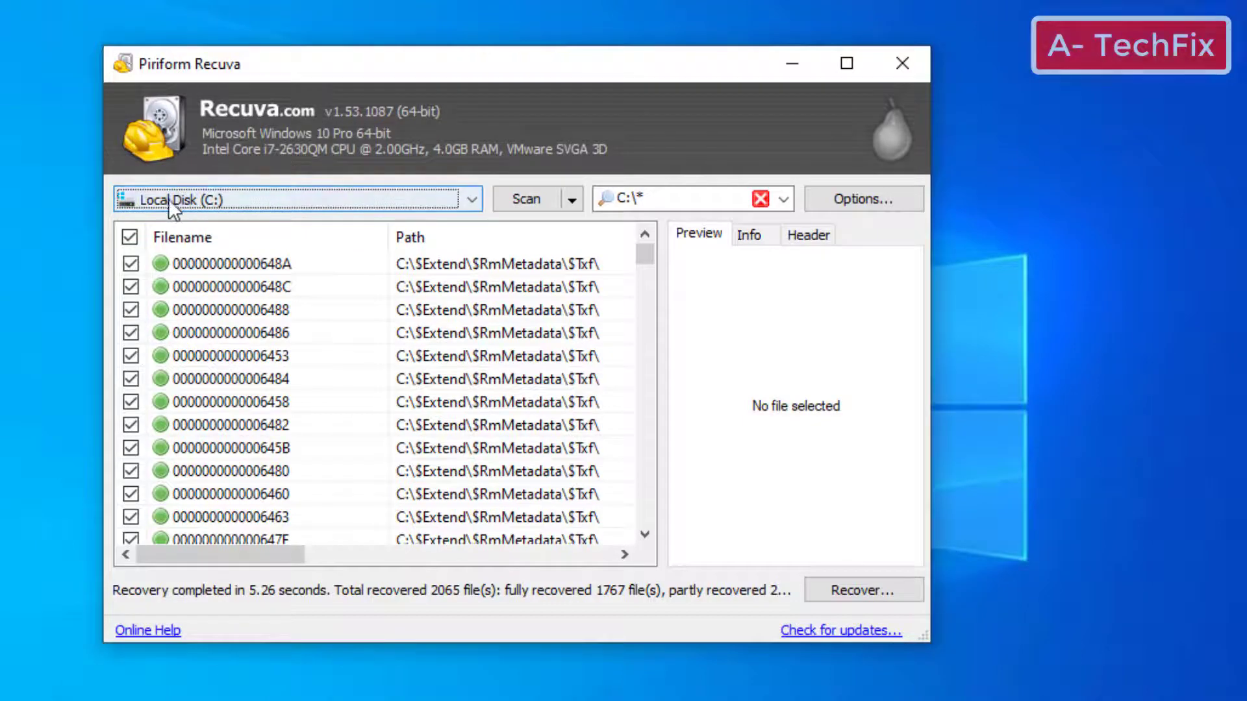
click(340, 201)
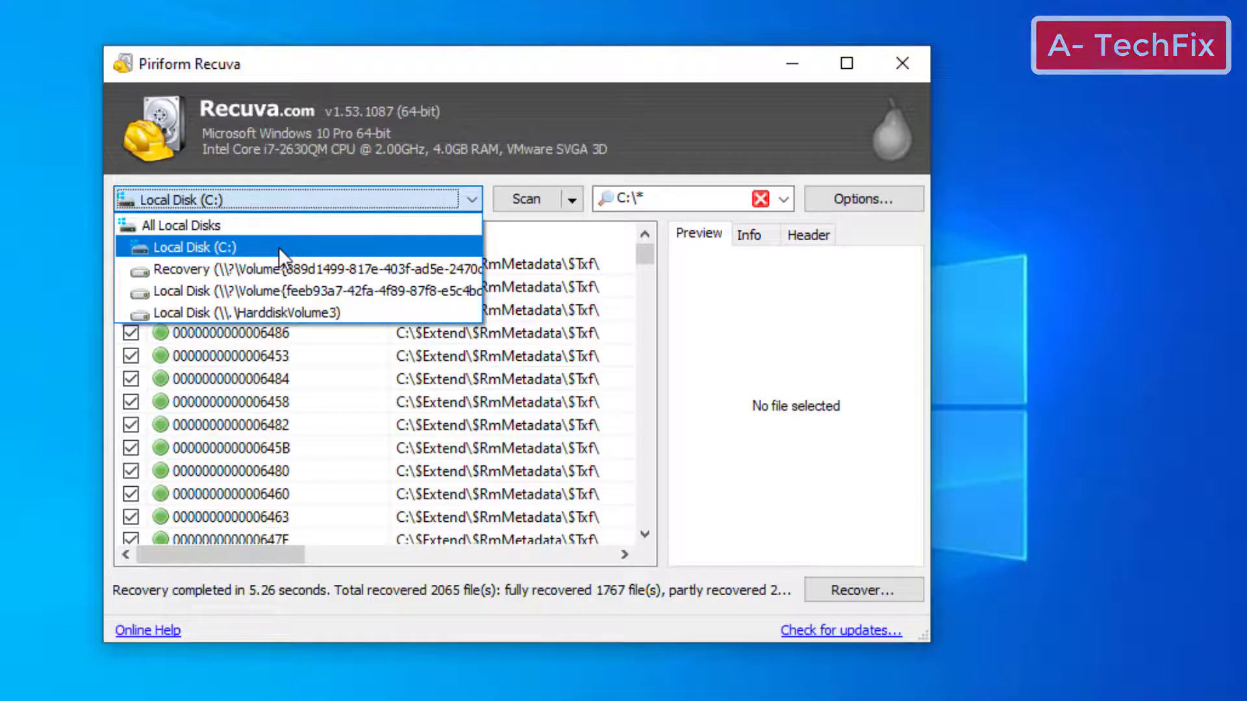
click(304, 247)
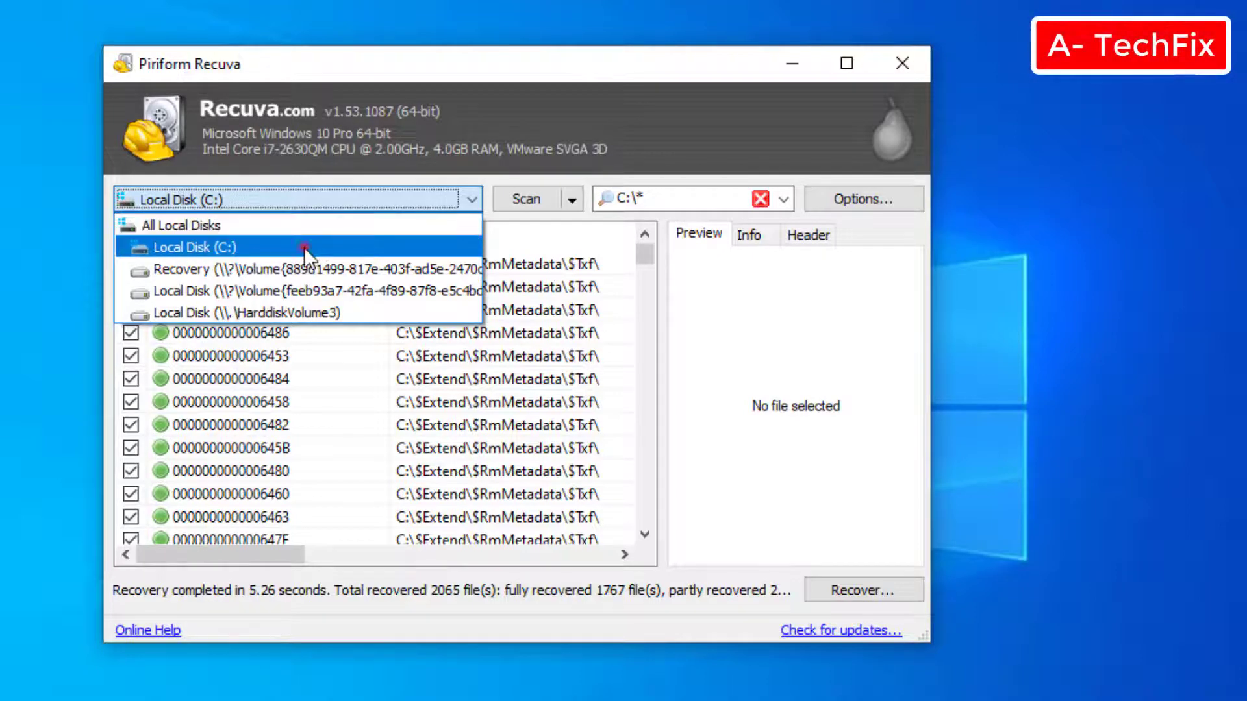
Step: Filter the found files to Pictures, highlight all the listed files, and clear the highlighting
click(696, 200)
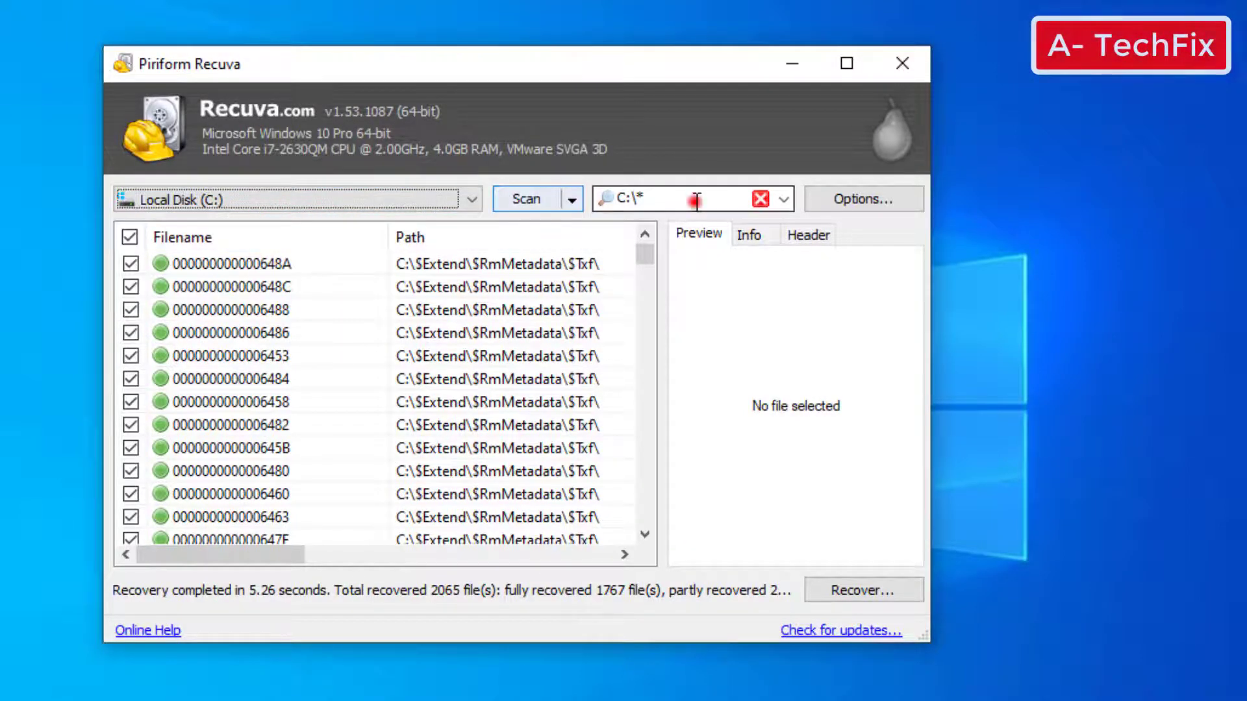
click(785, 198)
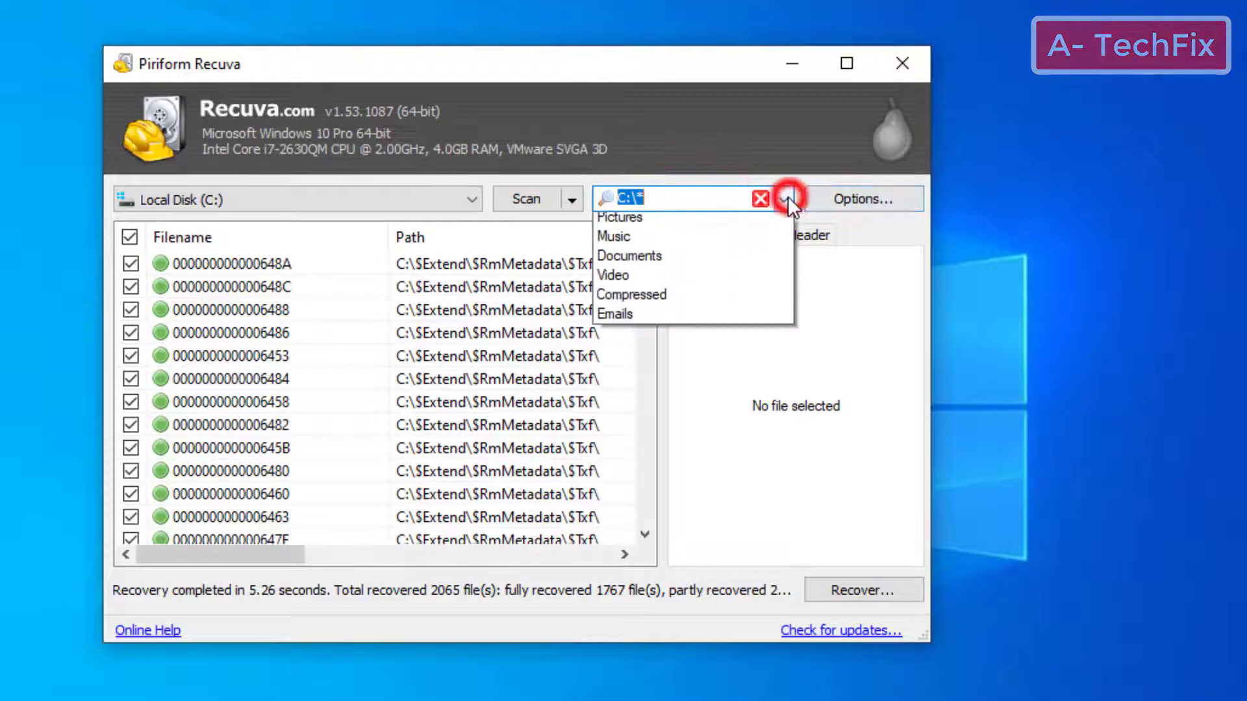
click(649, 221)
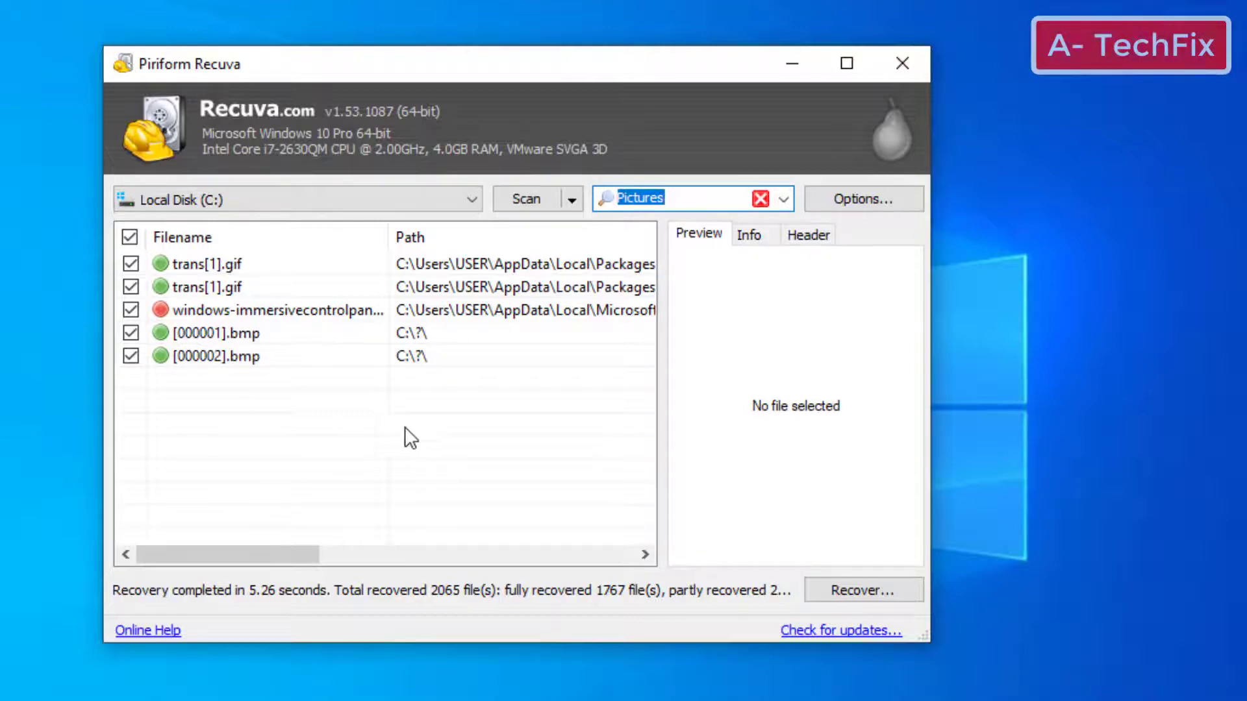
drag(332, 415, 253, 259)
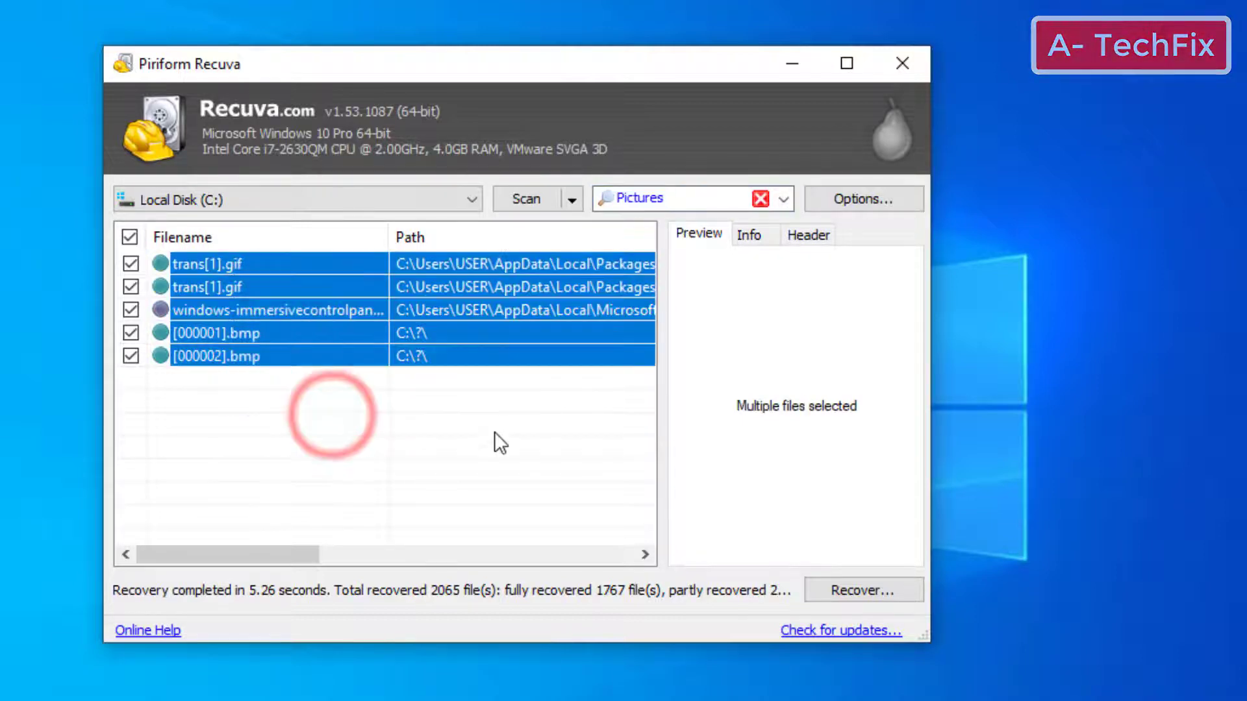
click(495, 437)
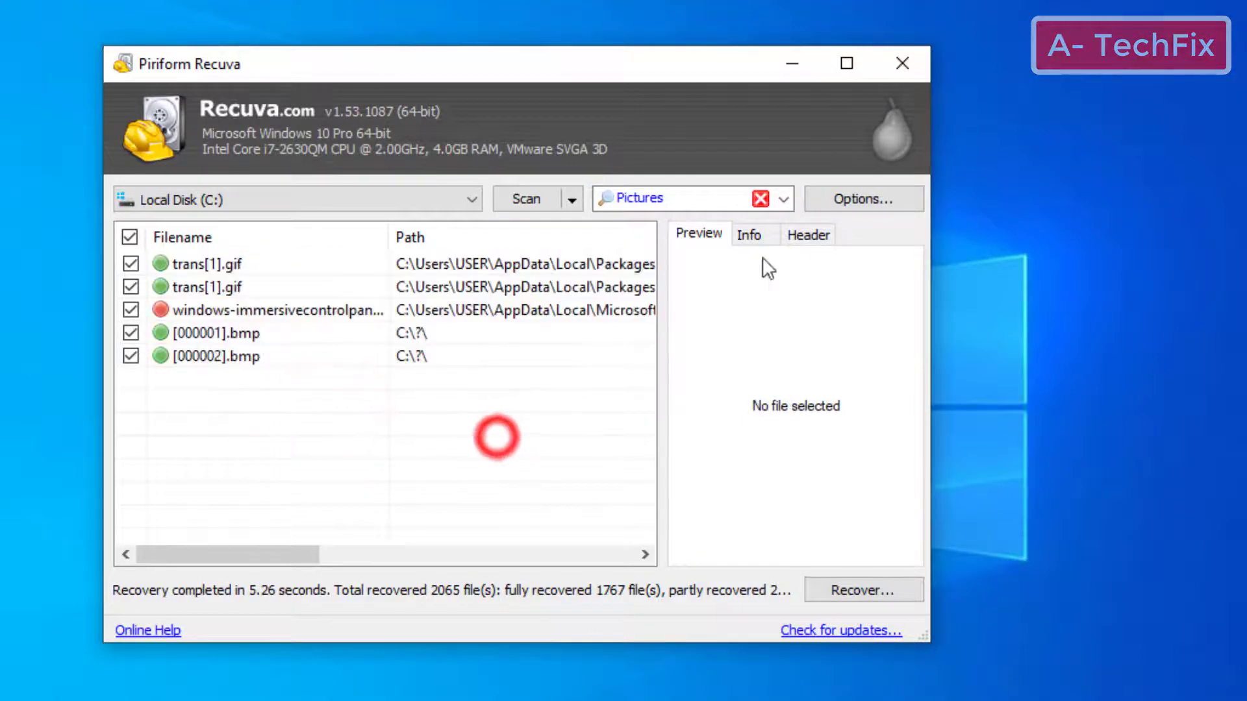
Step: Enable Deep Scan in Recuva's scanning options and scan Local Disk (C:) for deleted pictures
click(875, 196)
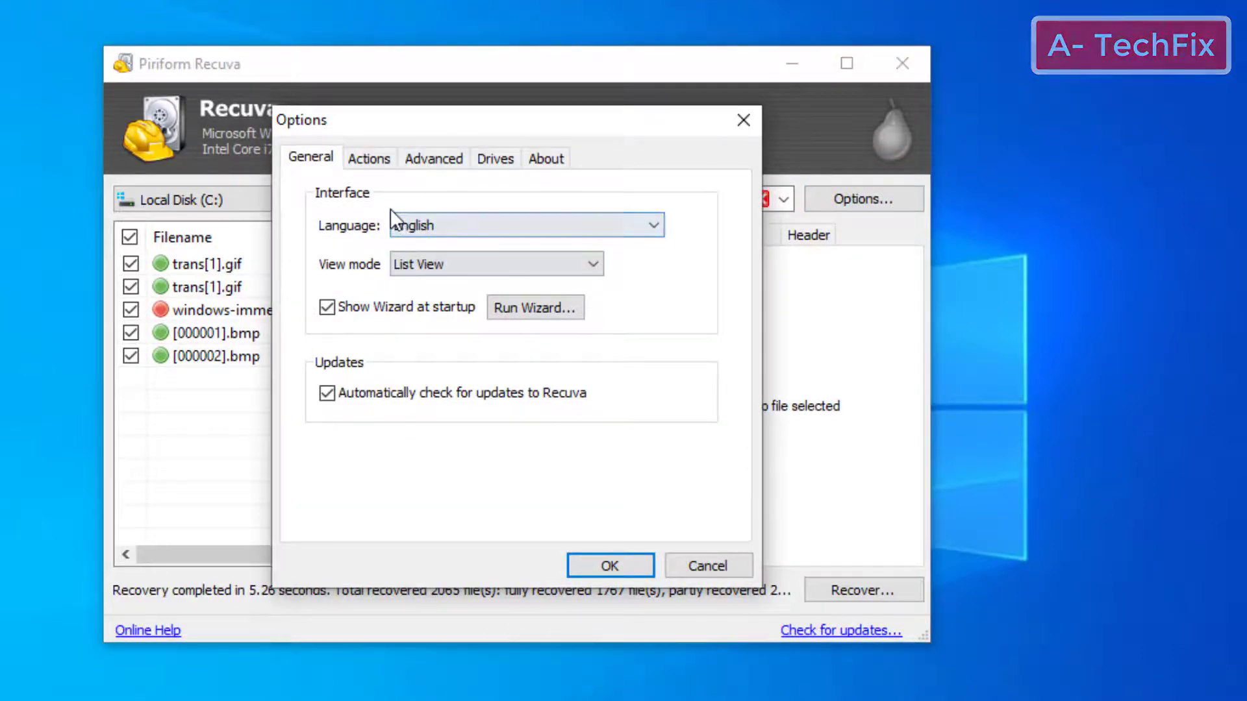
click(431, 161)
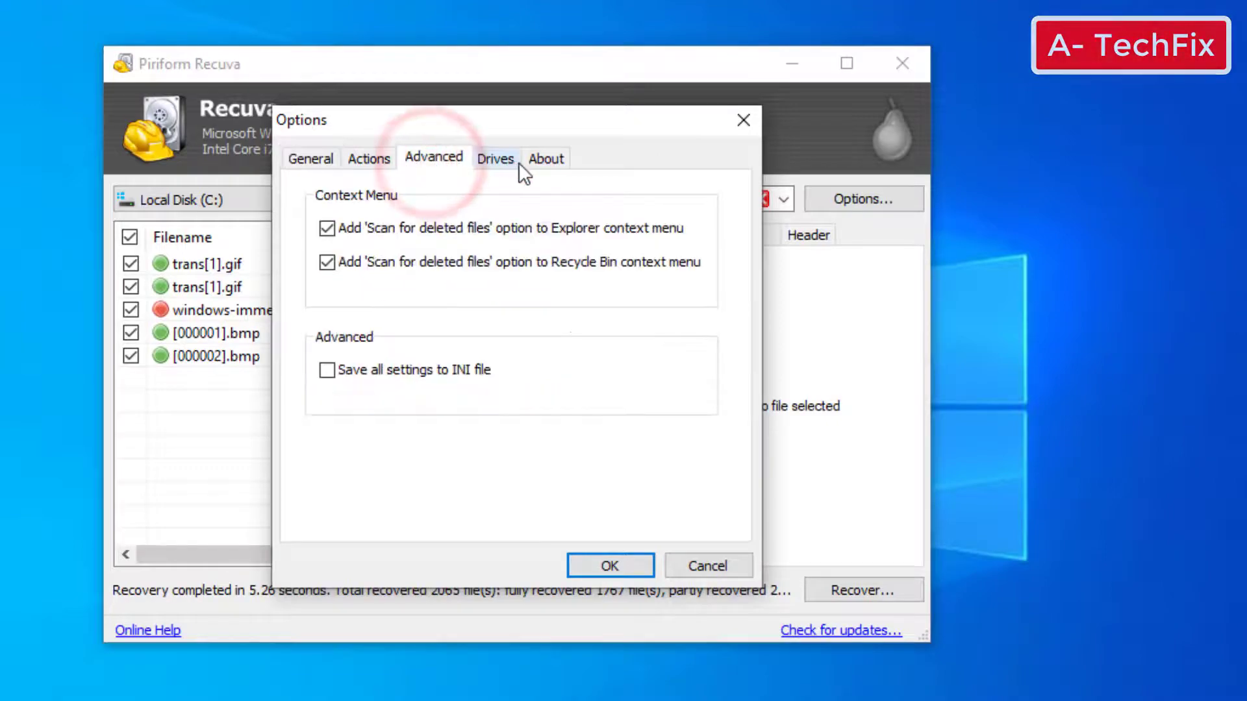
click(374, 159)
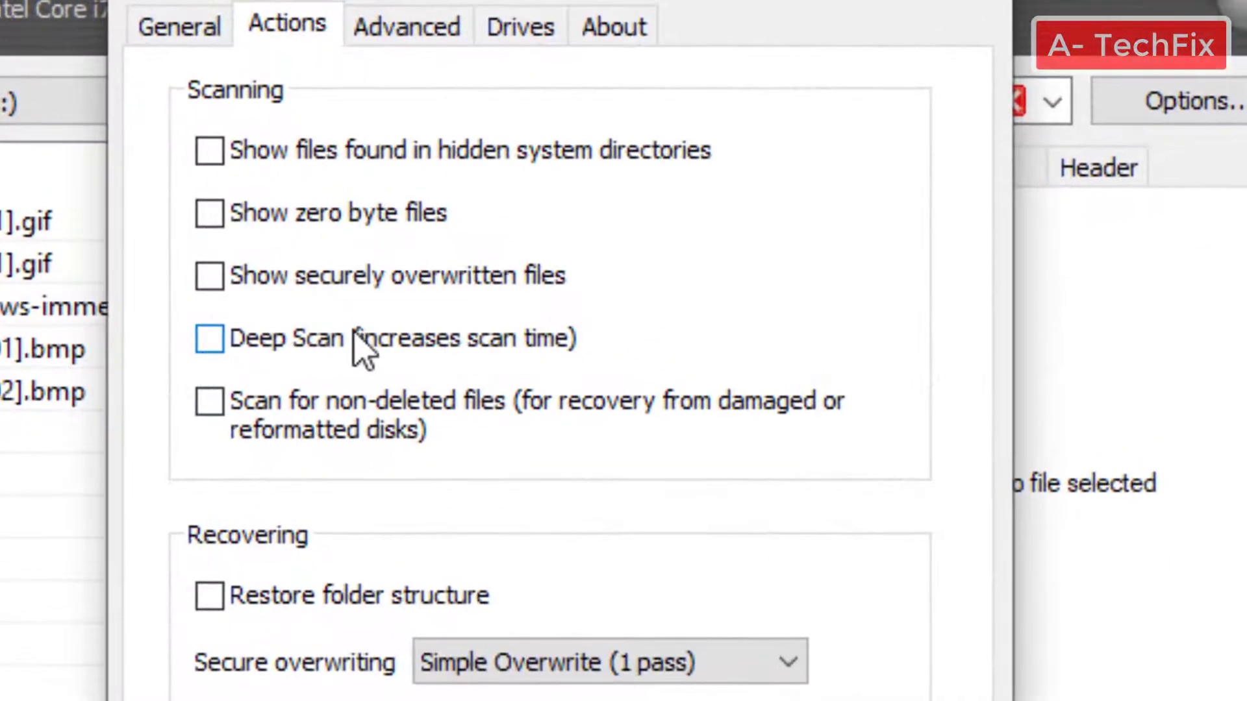
click(219, 346)
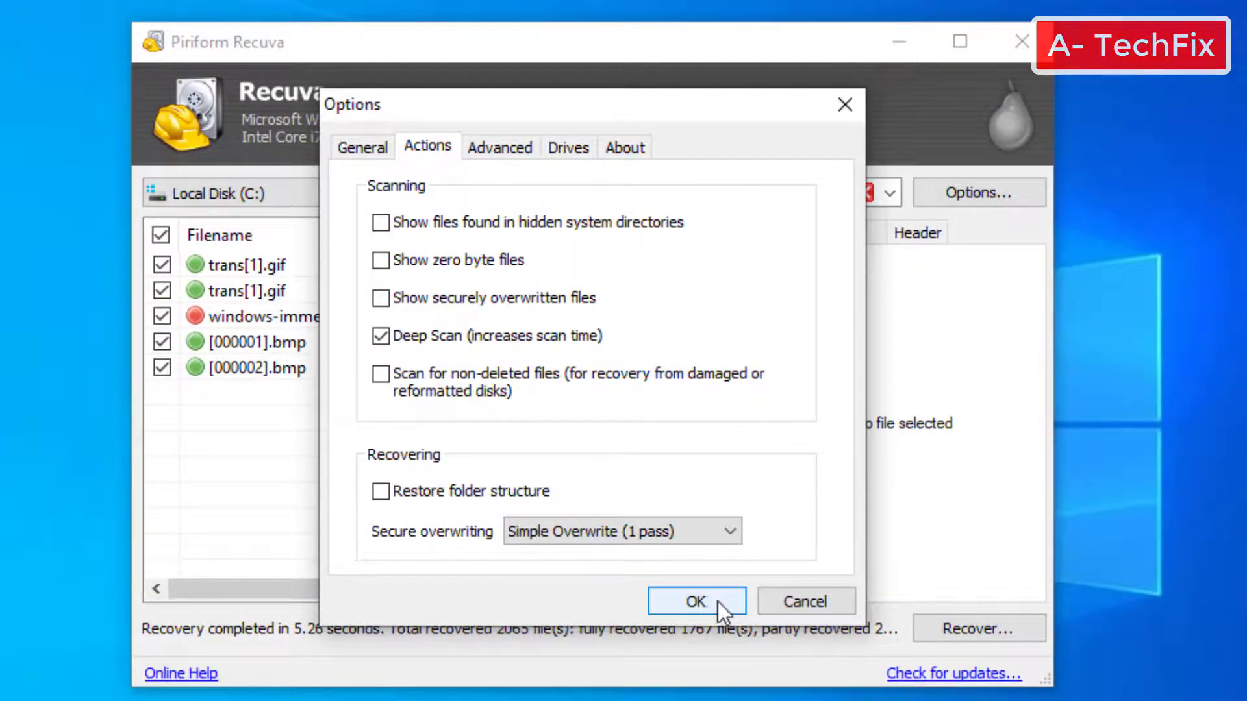
click(714, 601)
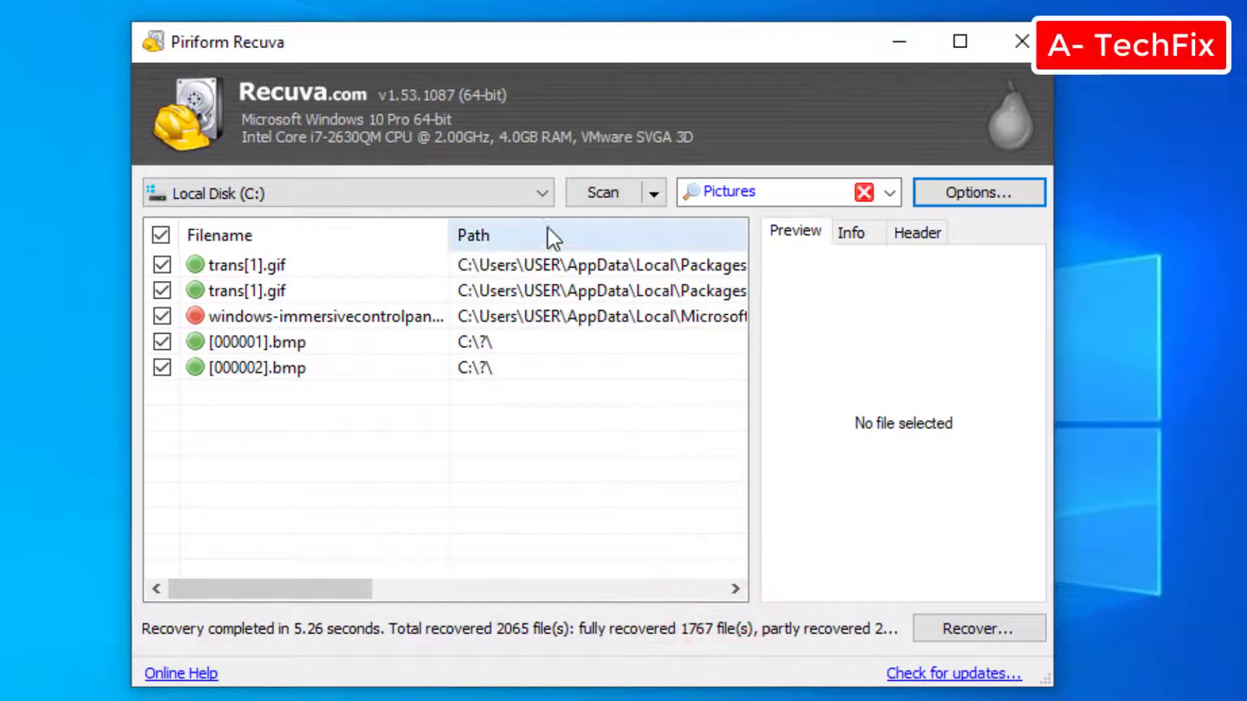
click(597, 192)
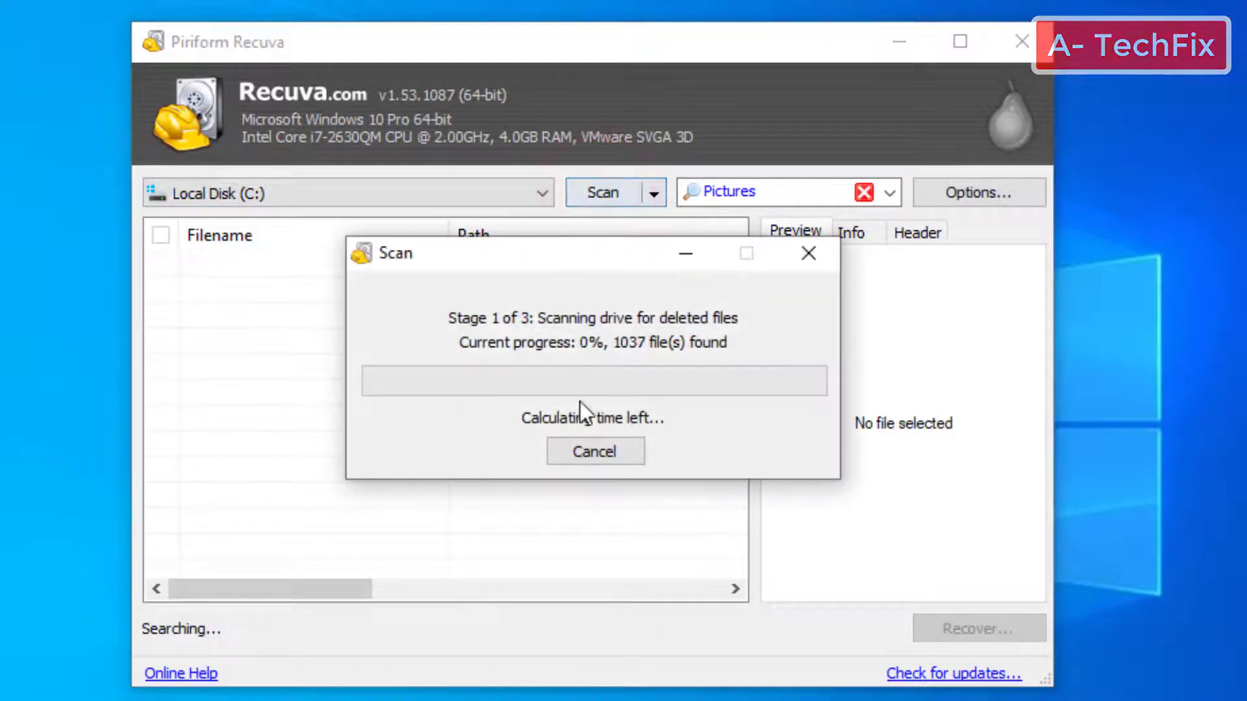